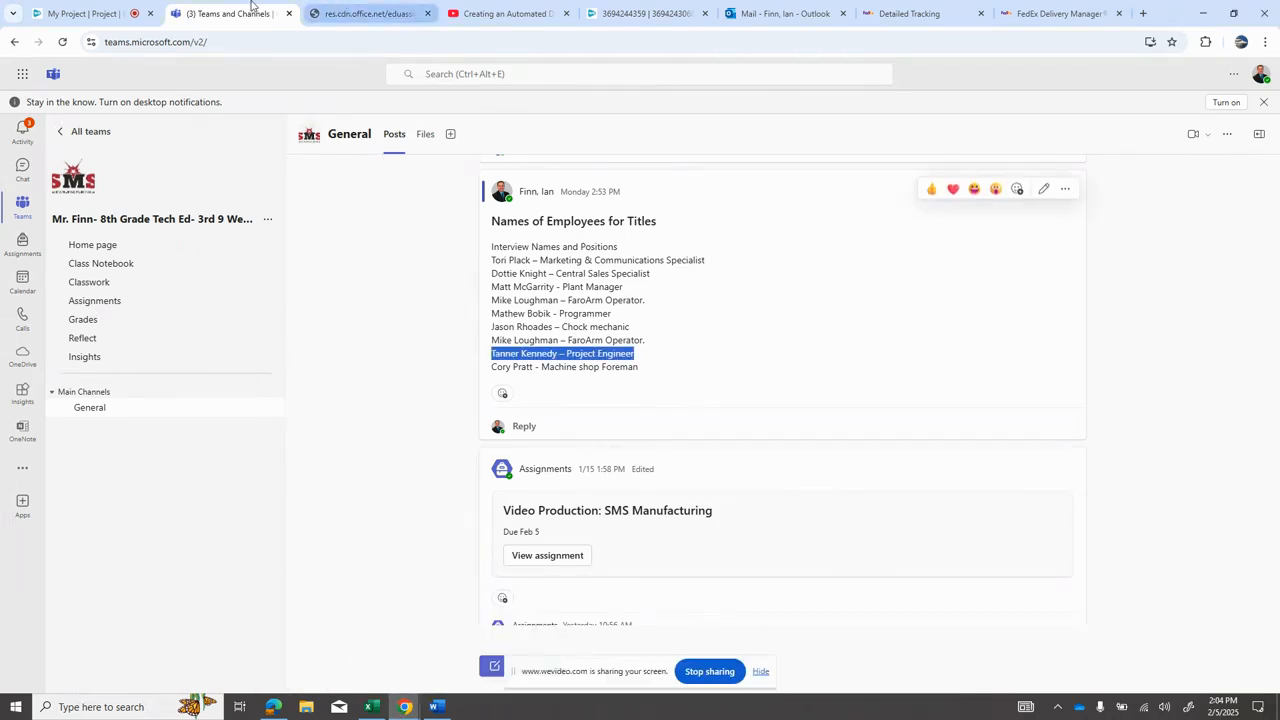
Step: Return to the video project and add a new Video & Text track to the timeline
left_click(92, 13)
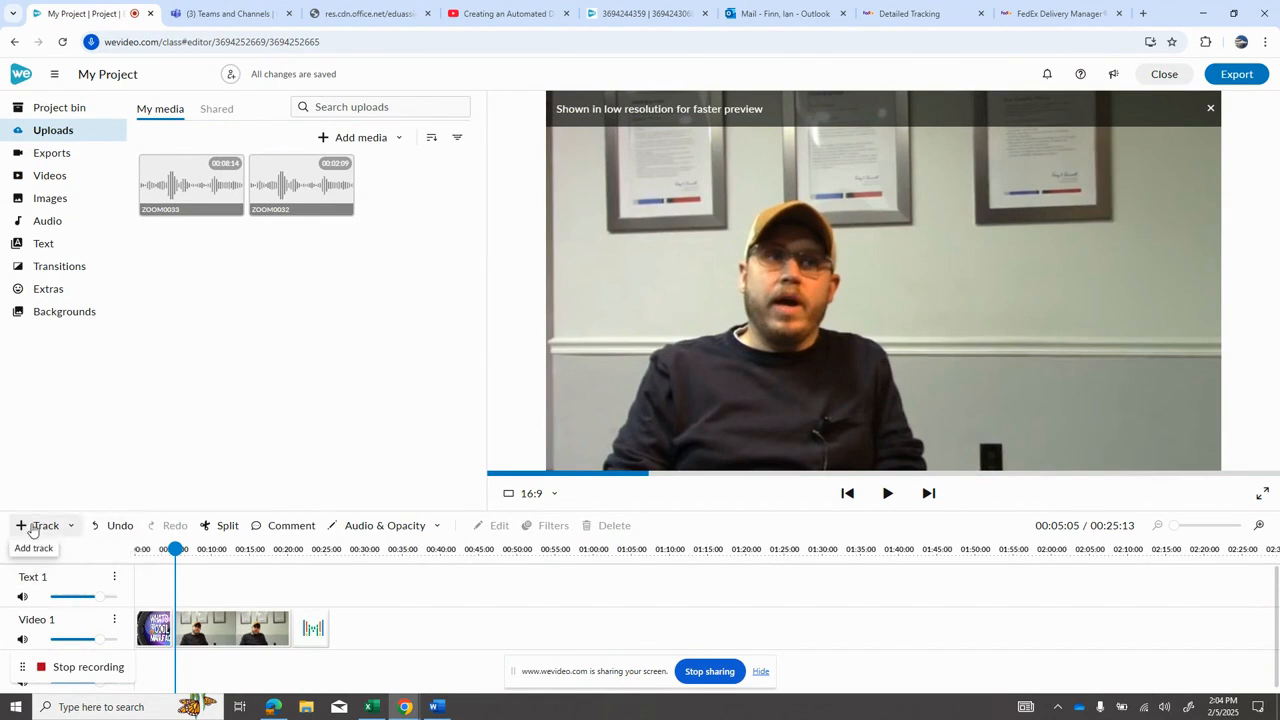
left_click(70, 532)
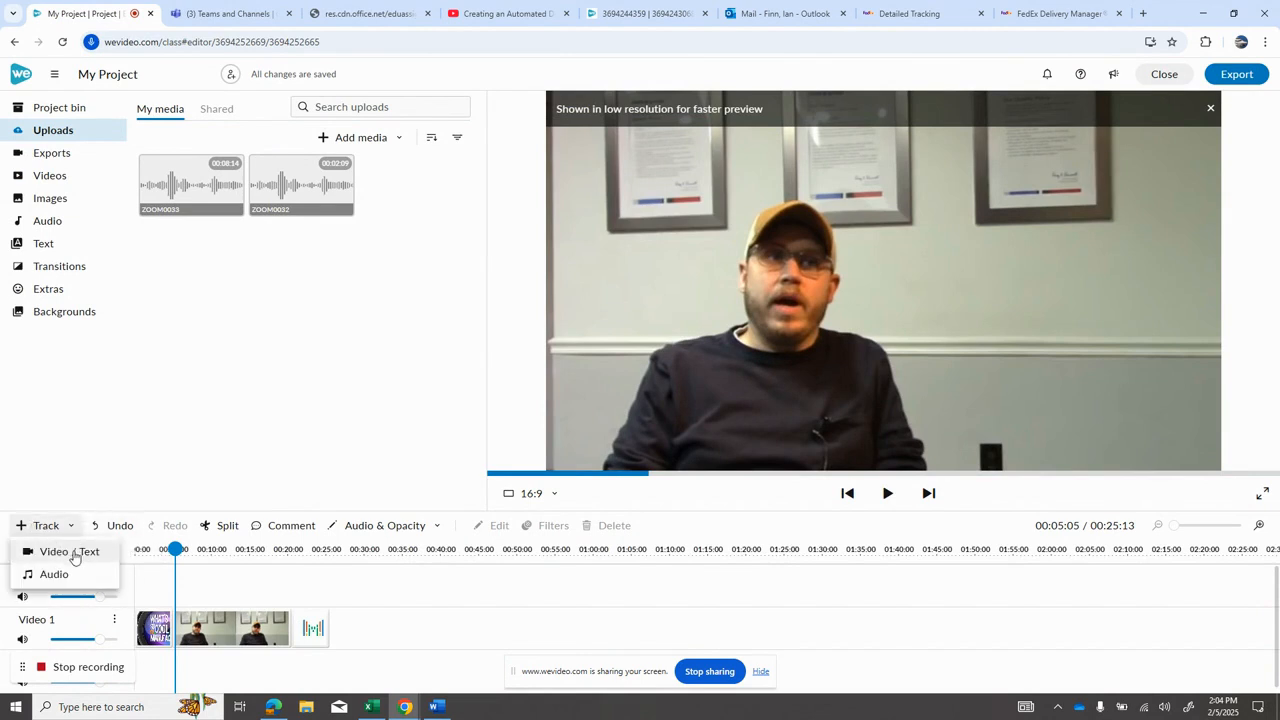
left_click(80, 550)
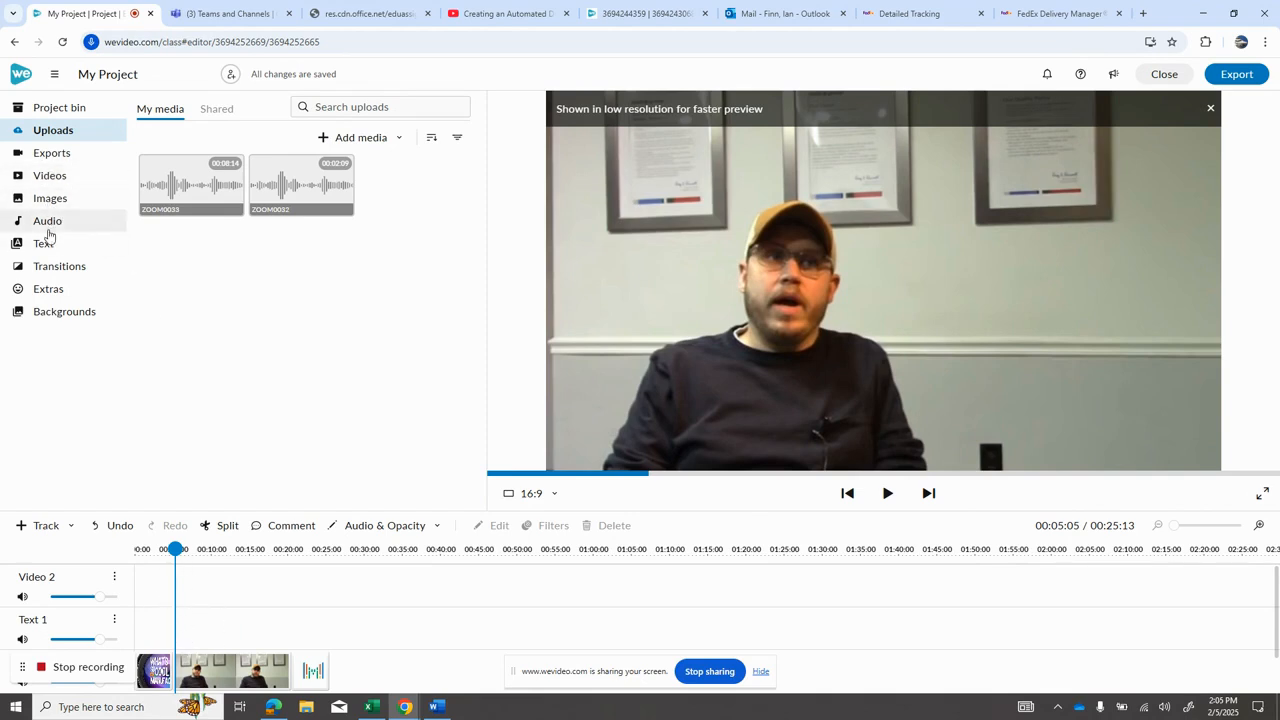
Step: Place the first Captions template from the Text library onto the Text 1 track at the playhead
left_click(45, 245)
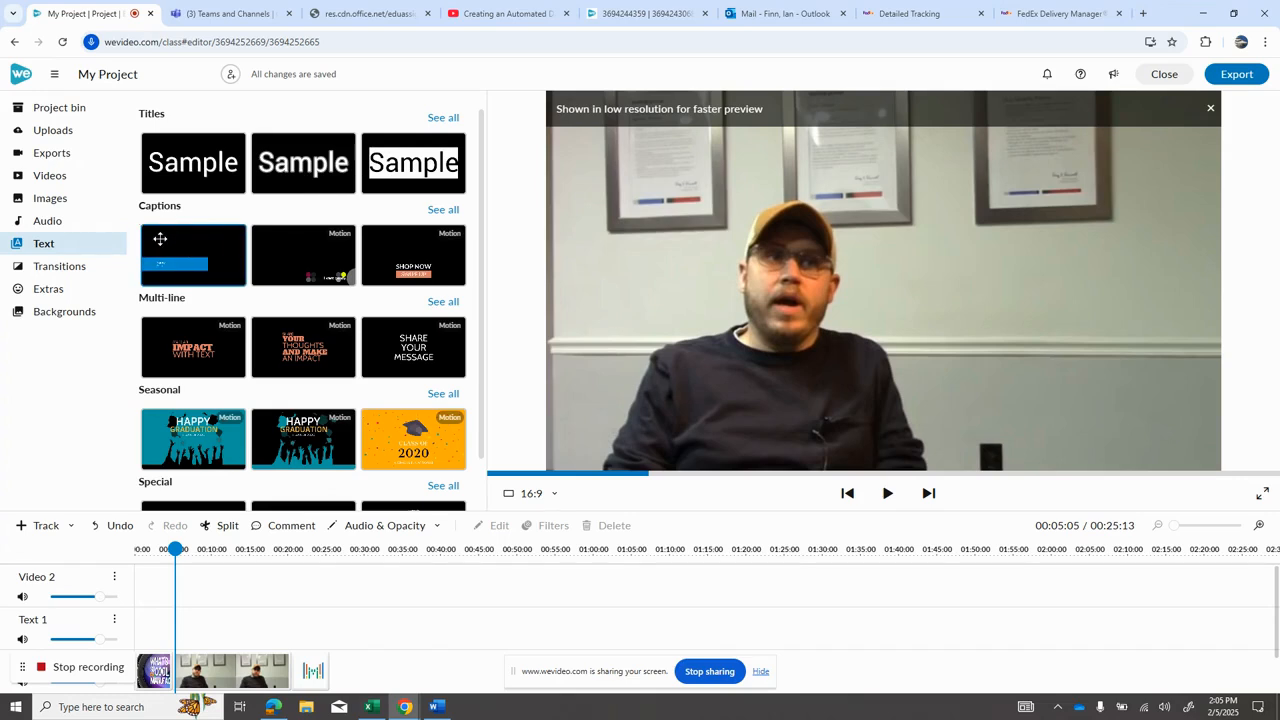
left_click_drag(159, 236, 182, 624)
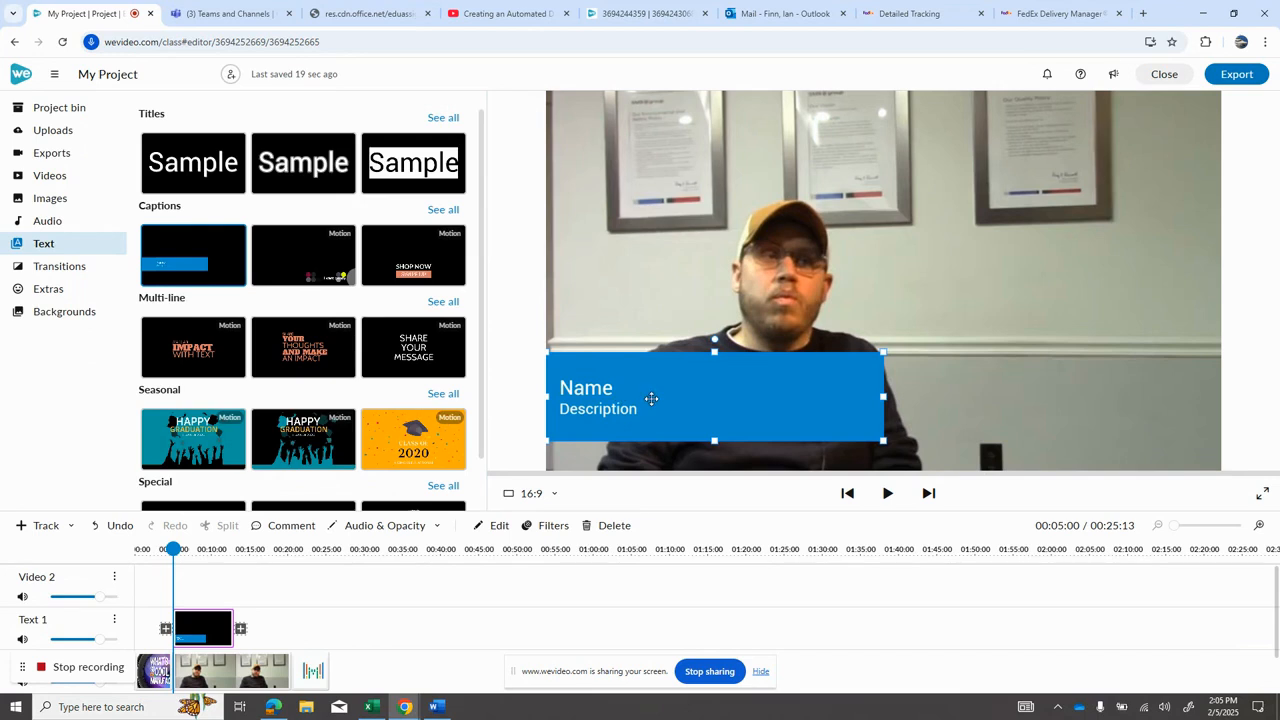
double_click(650, 398)
left_click_drag(155, 158, 72, 153)
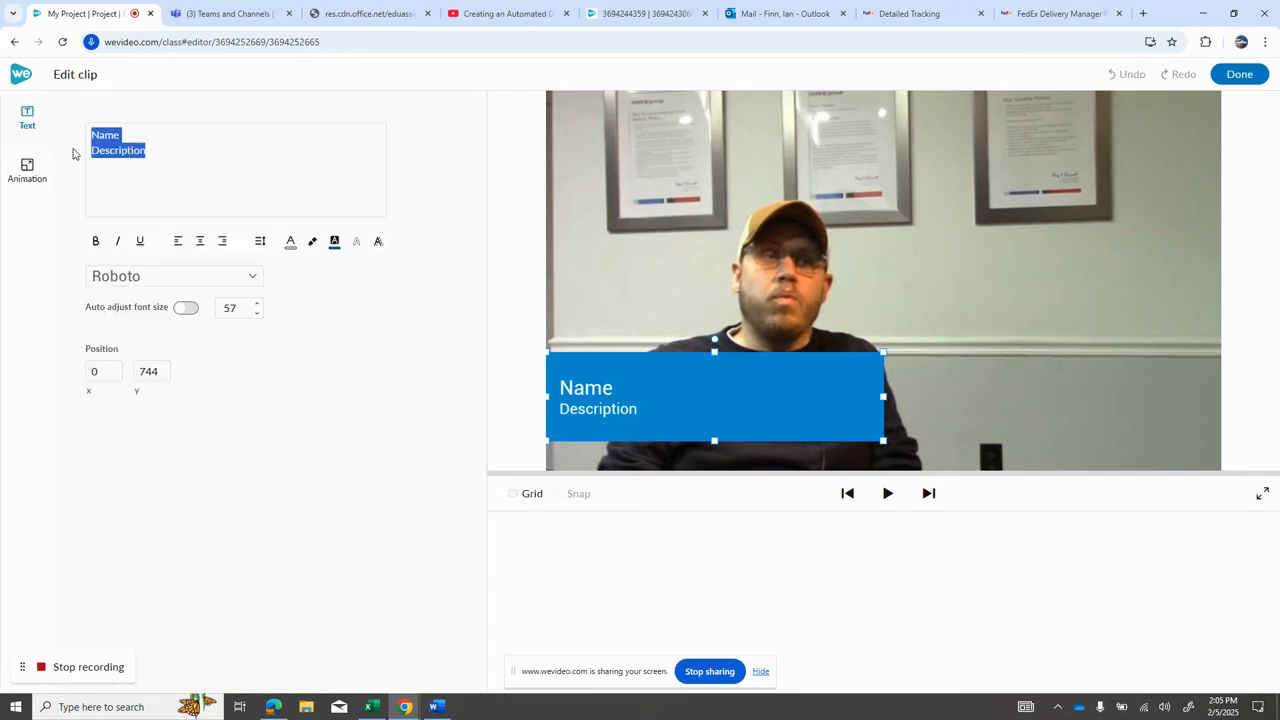
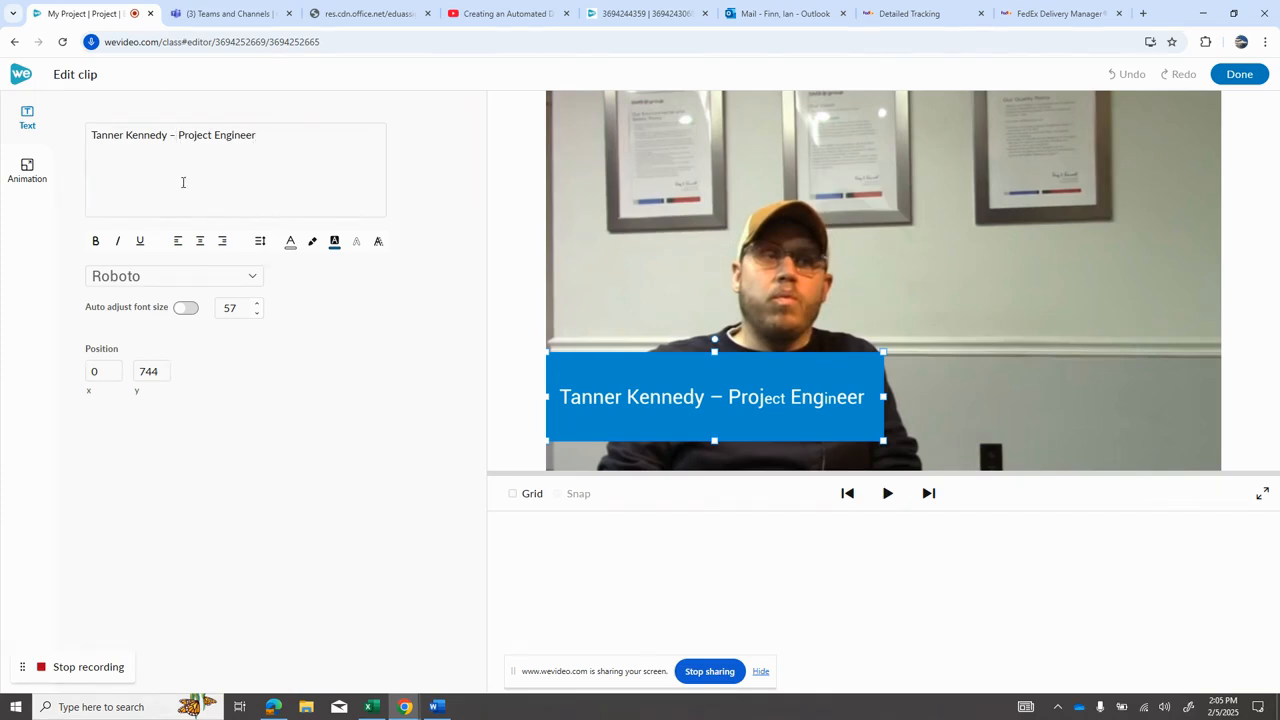
Step: Break the caption after the dash so 'Project Engineer' sits on a second line, and finish editing
key("Return")
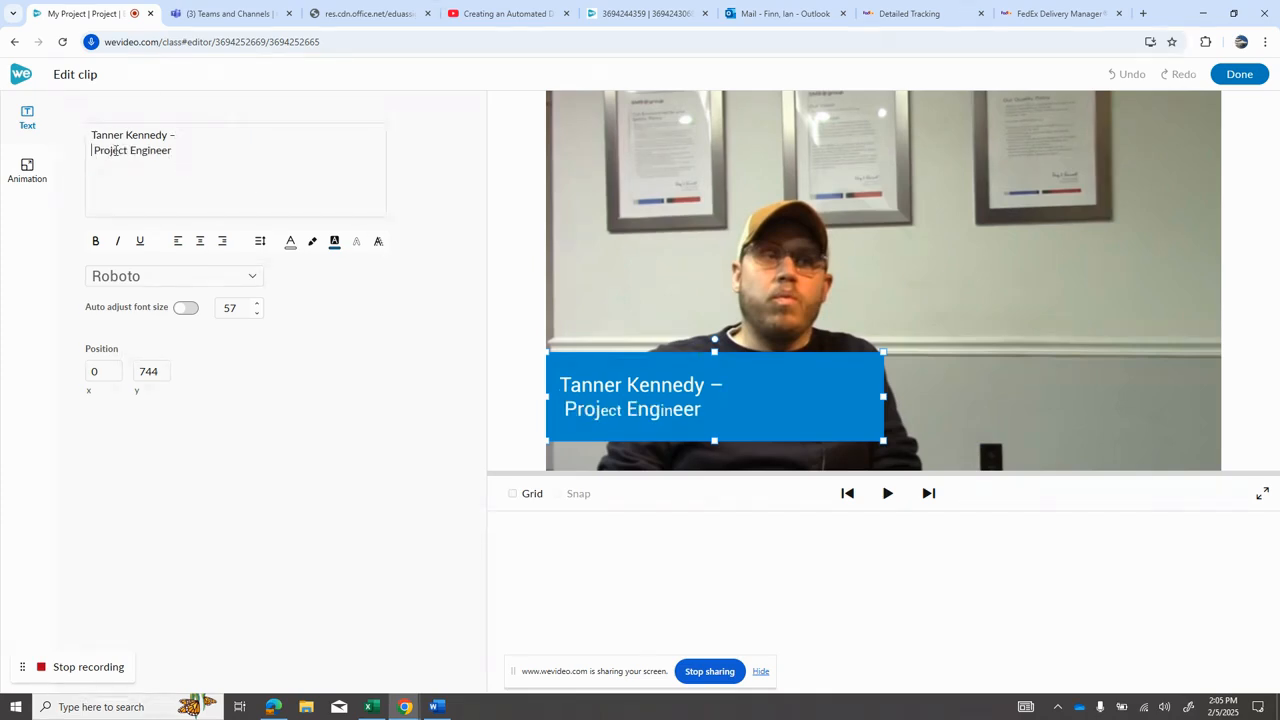
left_click_drag(181, 151, 95, 155)
type("Pre")
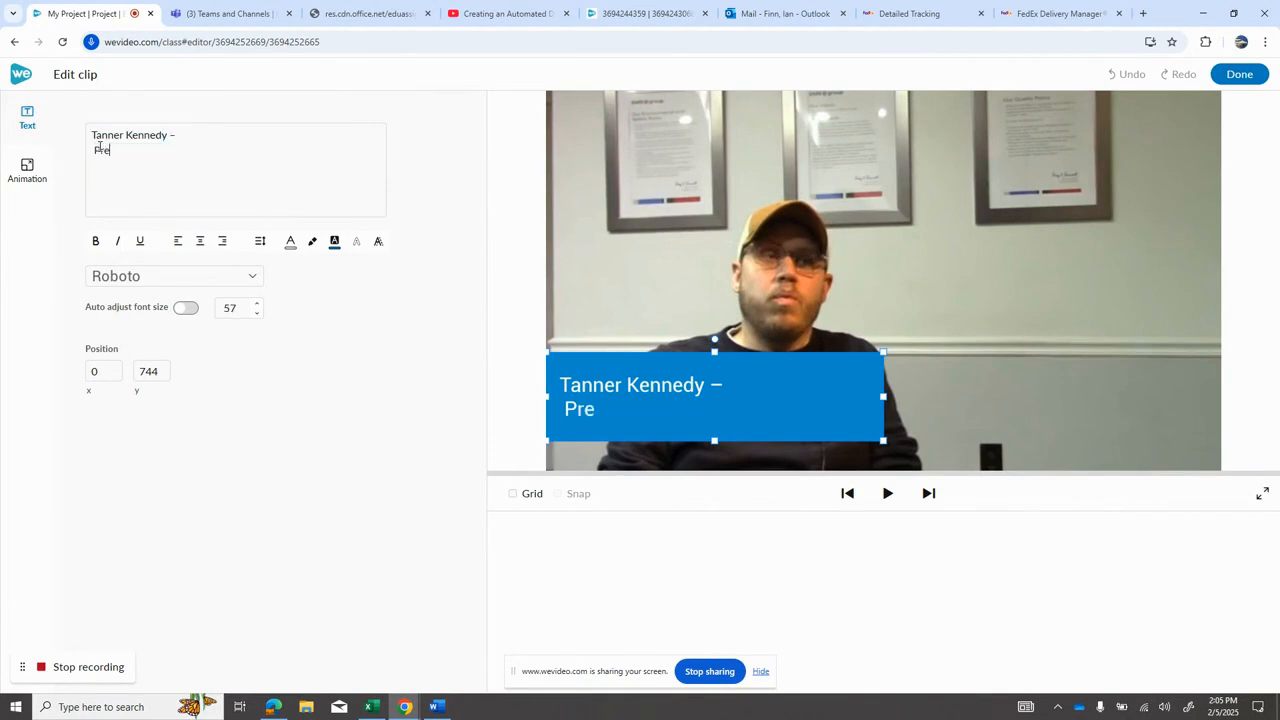
key("BackSpace")
type("oject Engineer")
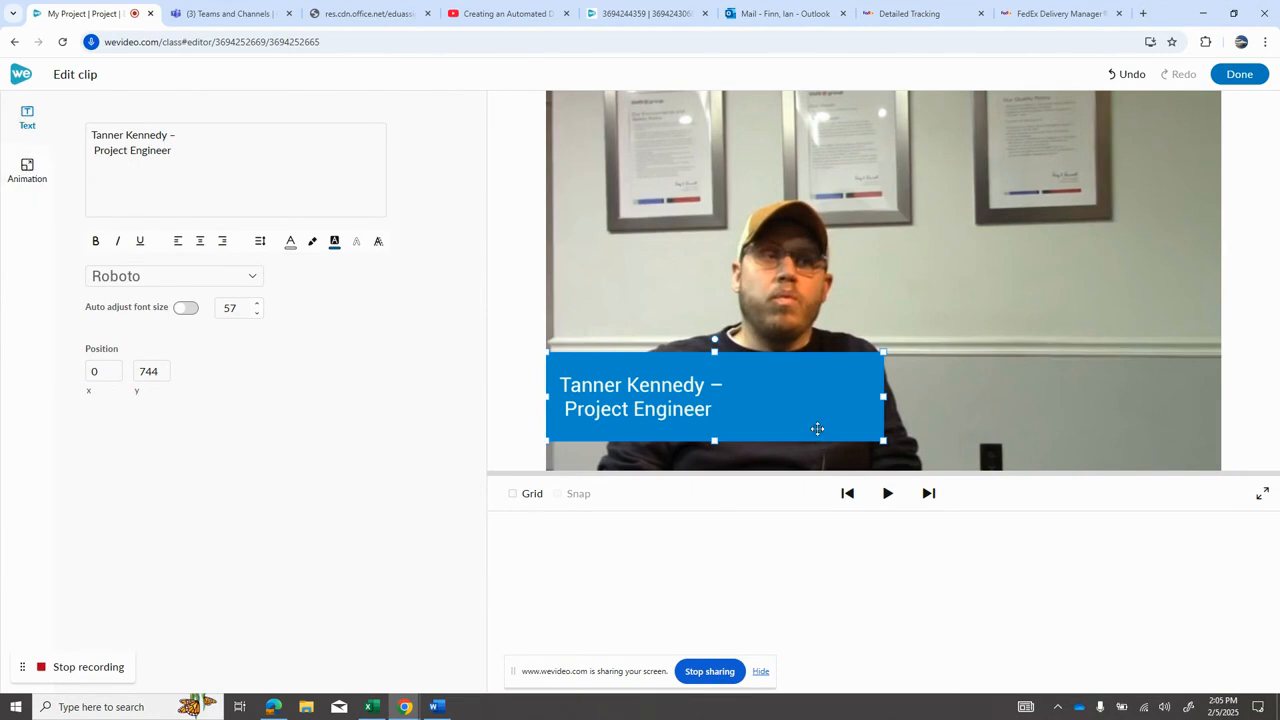
left_click(1237, 74)
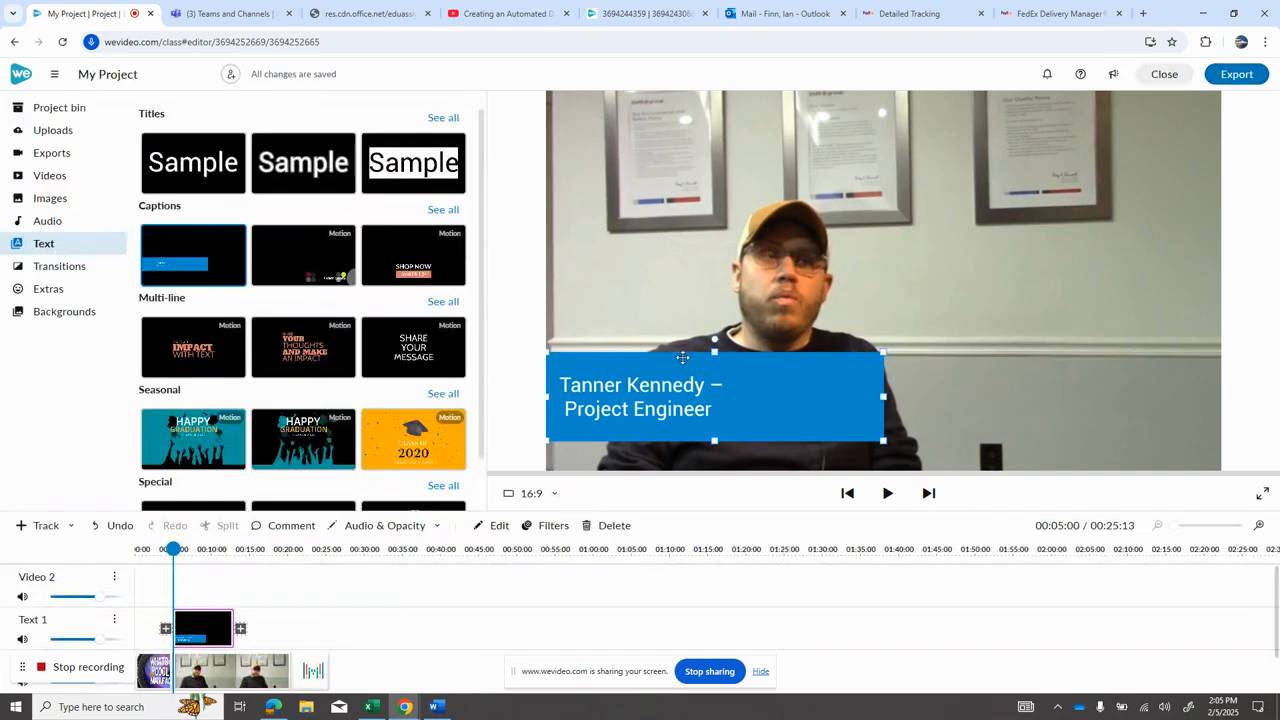
Step: Move the caption box lower so it sits near the bottom edge of the video frame
left_click_drag(715, 440, 718, 441)
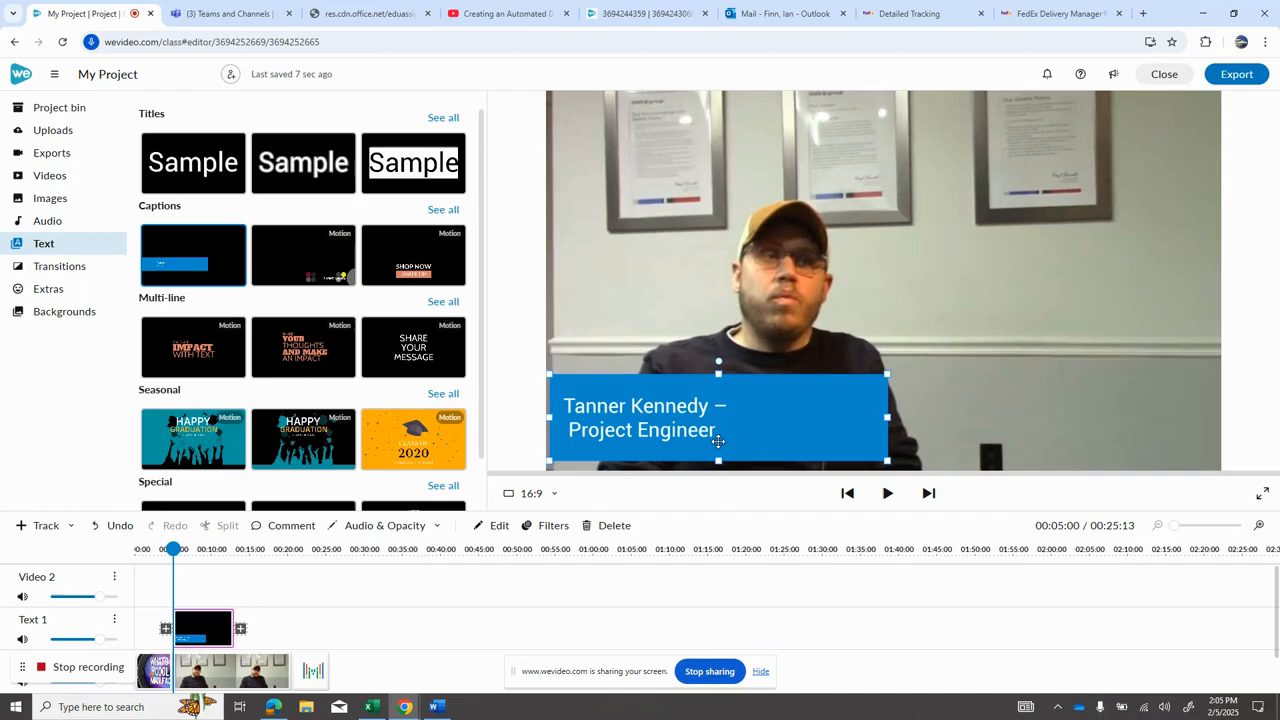
left_click(718, 370)
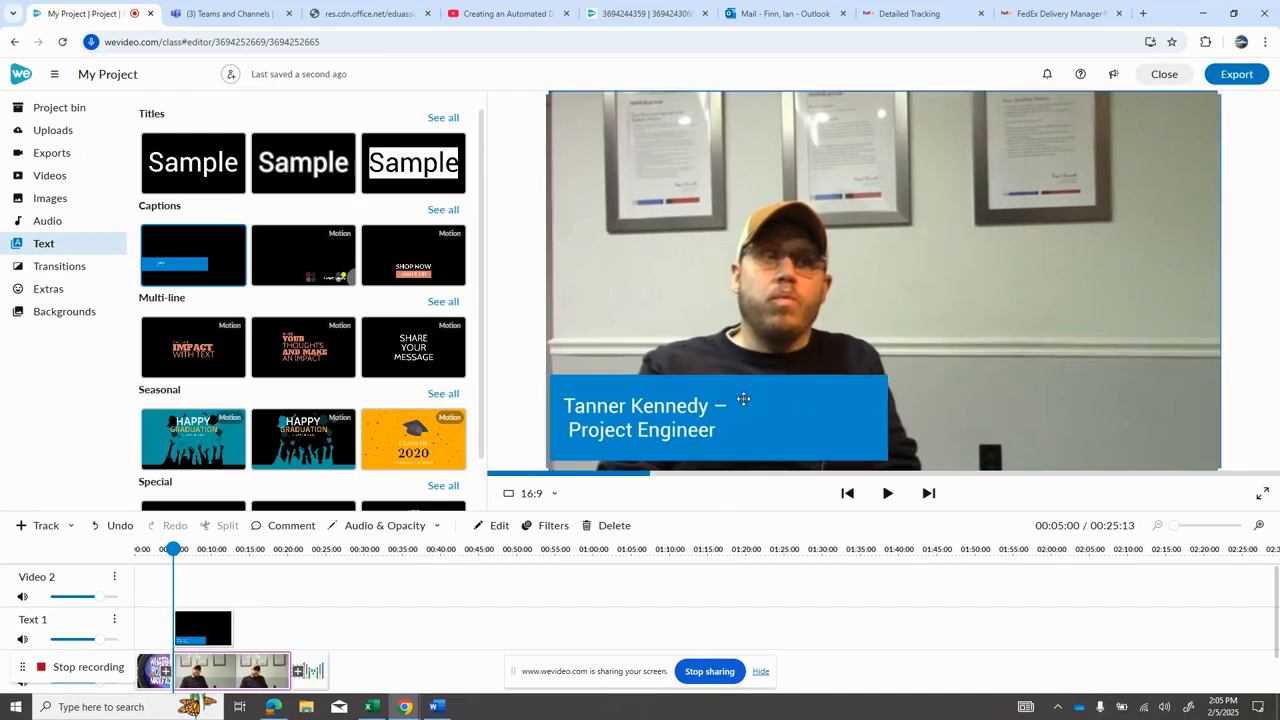
left_click(743, 398)
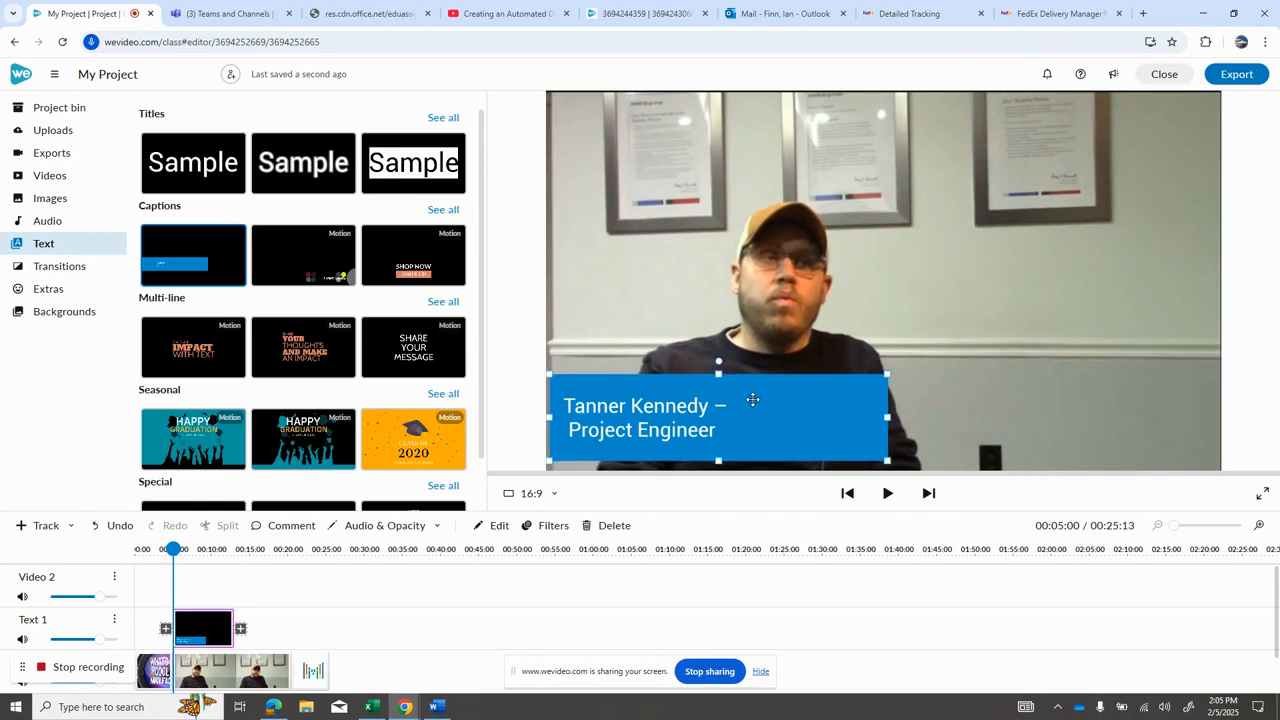
left_click(499, 525)
left_click(718, 373)
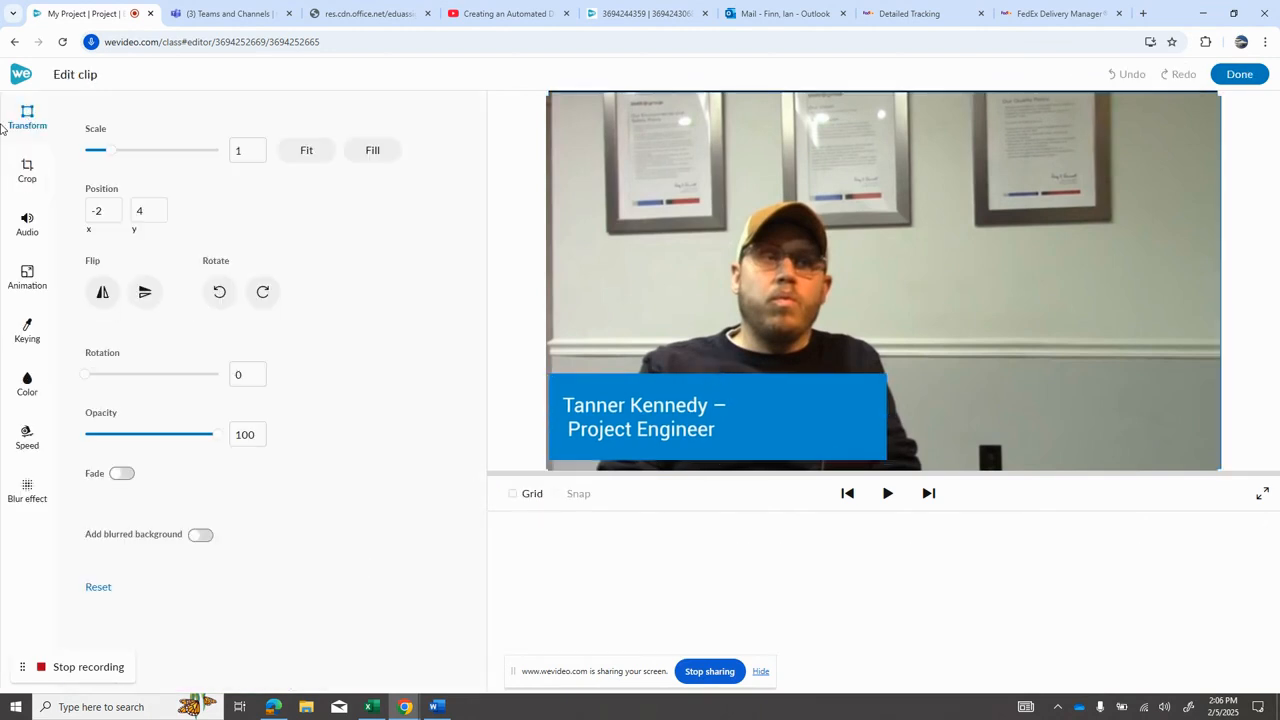
left_click(798, 426)
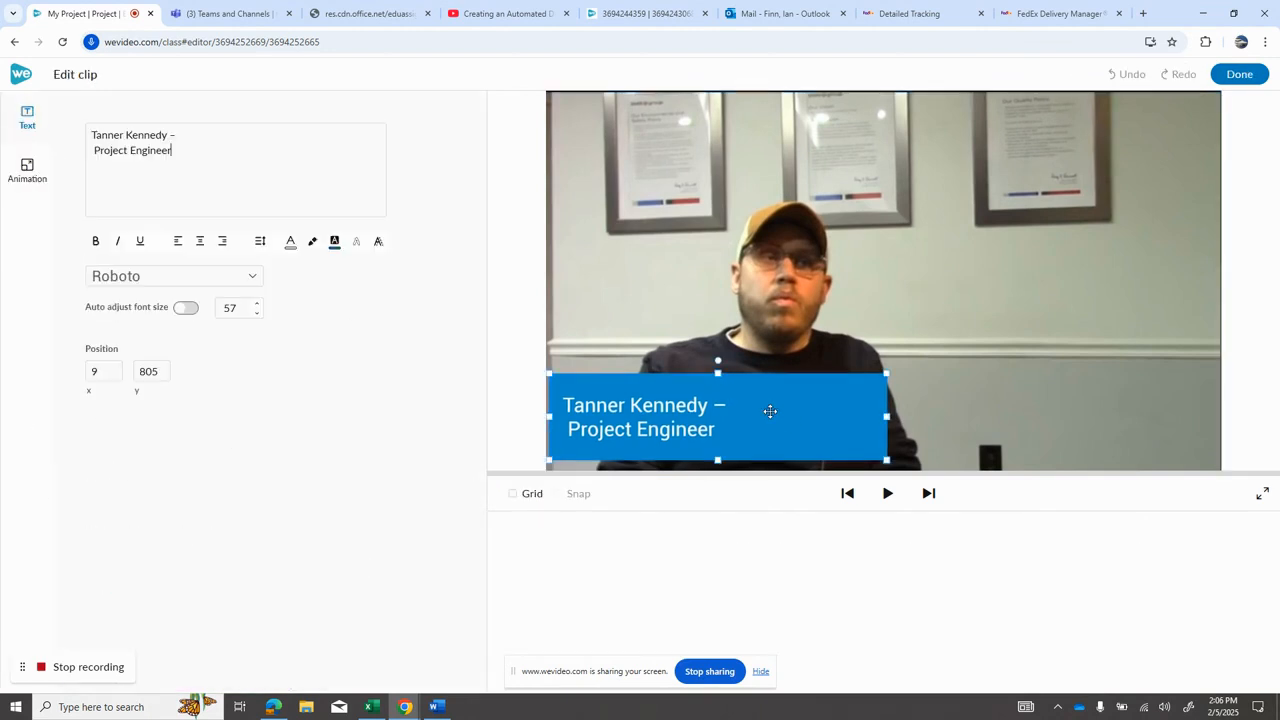
left_click_drag(717, 378, 720, 398)
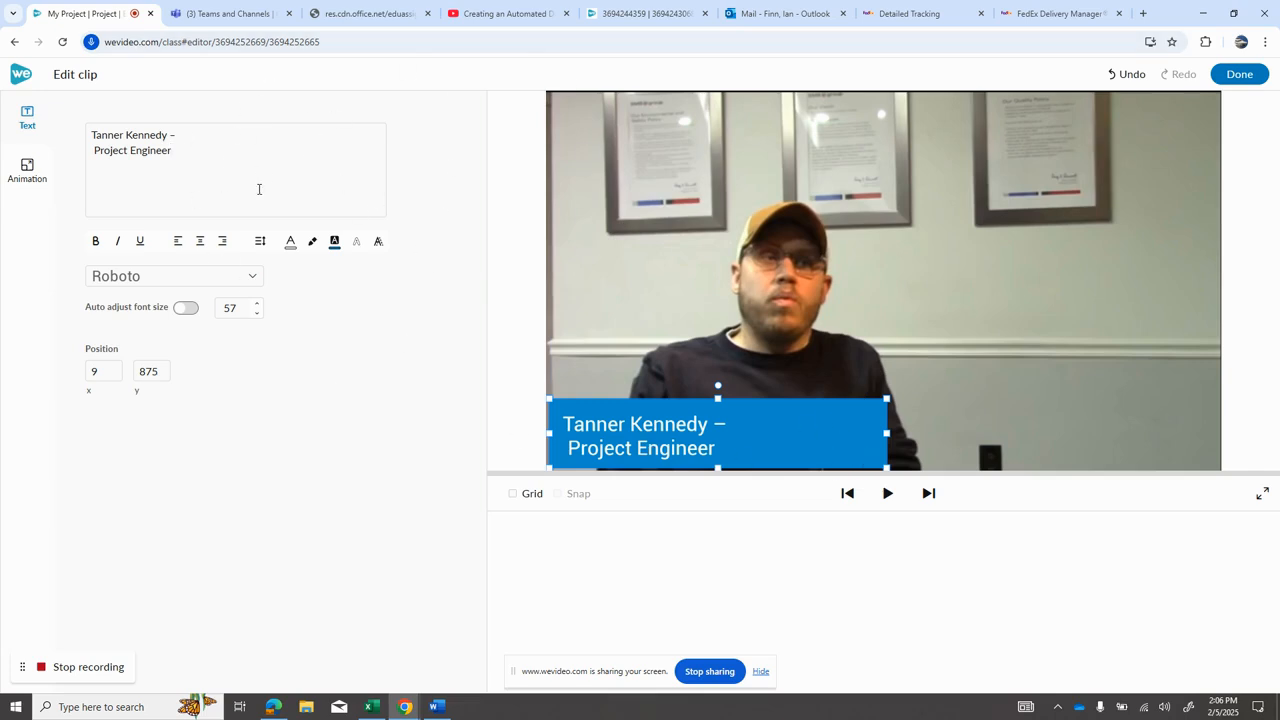
Step: Set the caption's text box color to dark red, rgb(152, 0, 0), and nudge the box slightly upward
left_click(335, 243)
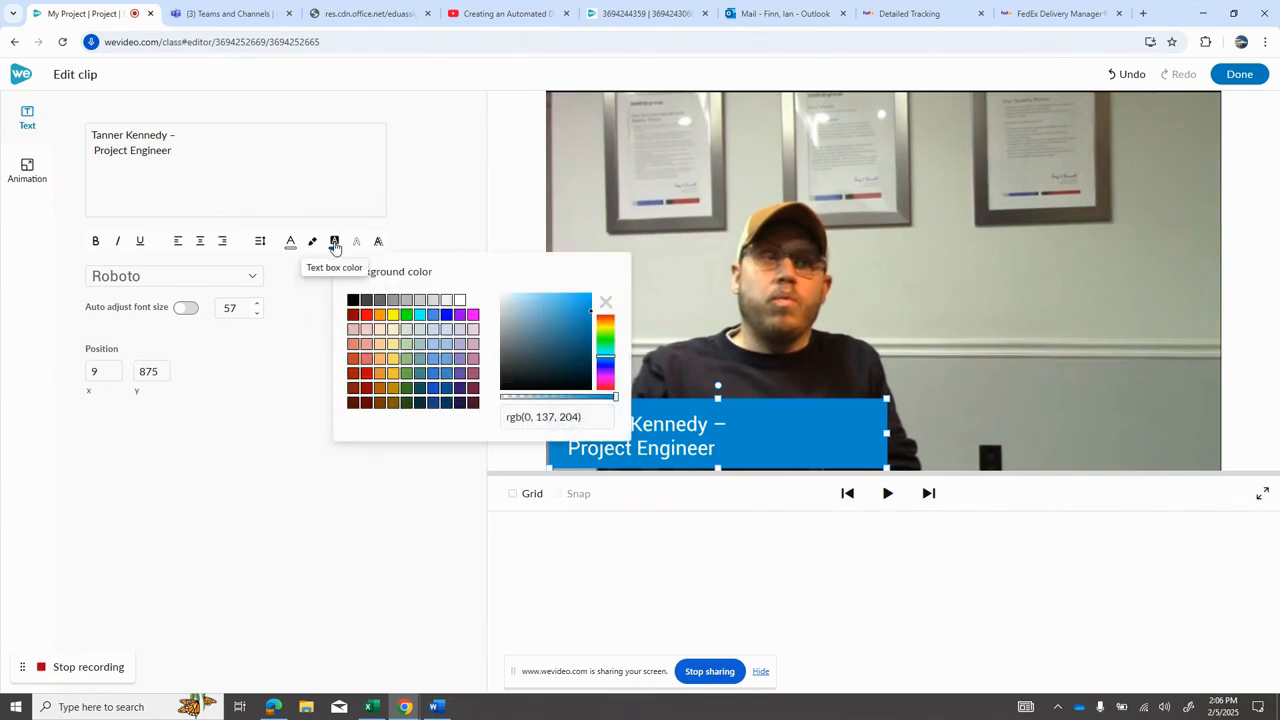
left_click(353, 316)
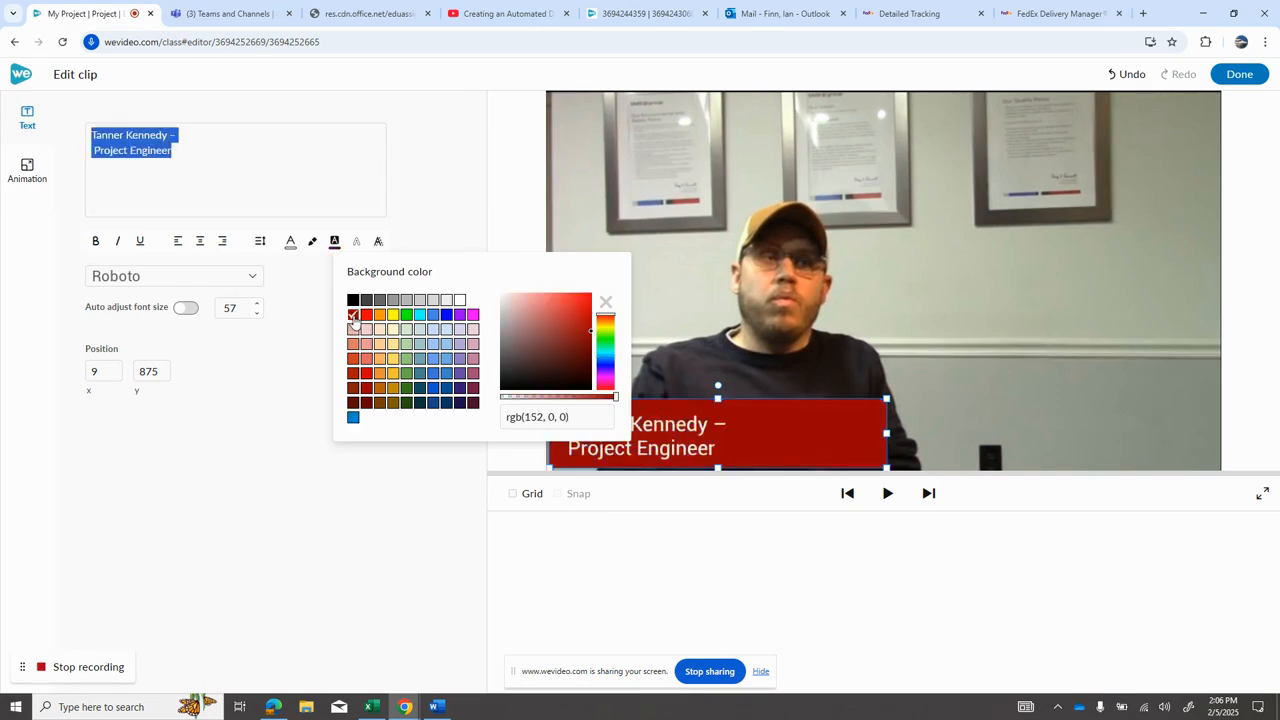
left_click(480, 201)
left_click_drag(741, 416, 744, 407)
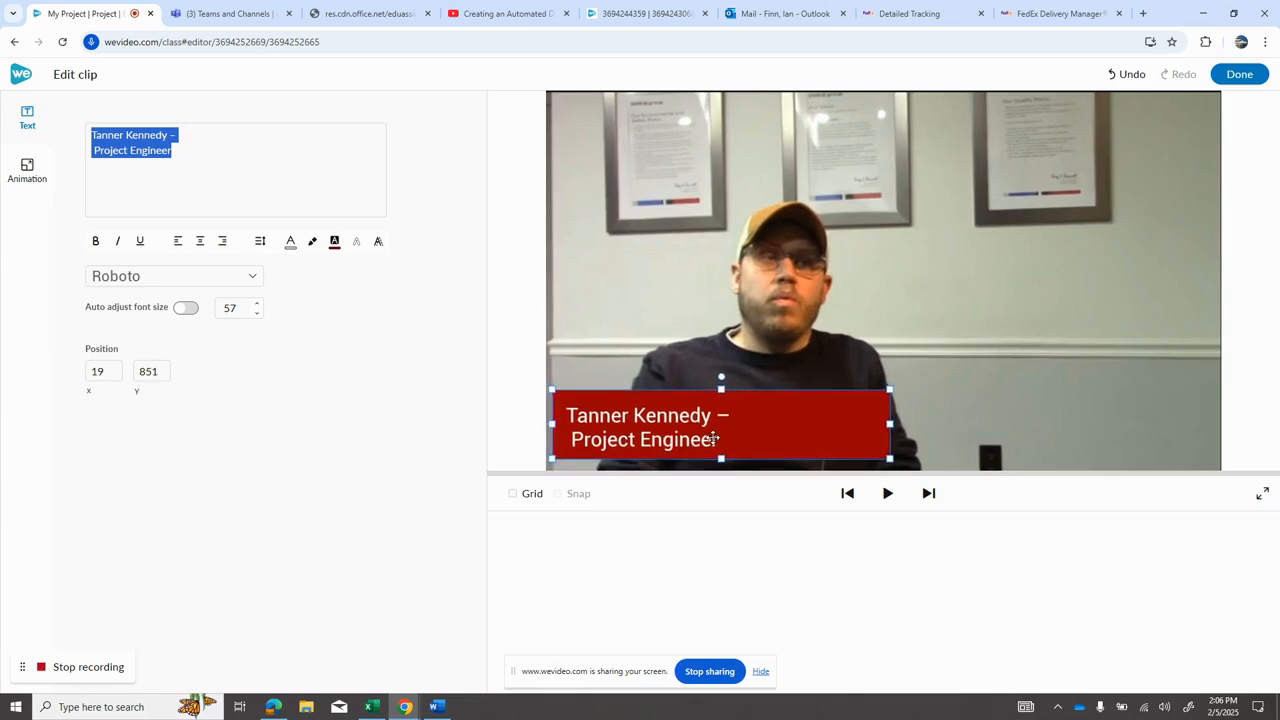
Step: Right-align the caption text, narrow the caption box from its right side, and close the clip editor
left_click(222, 246)
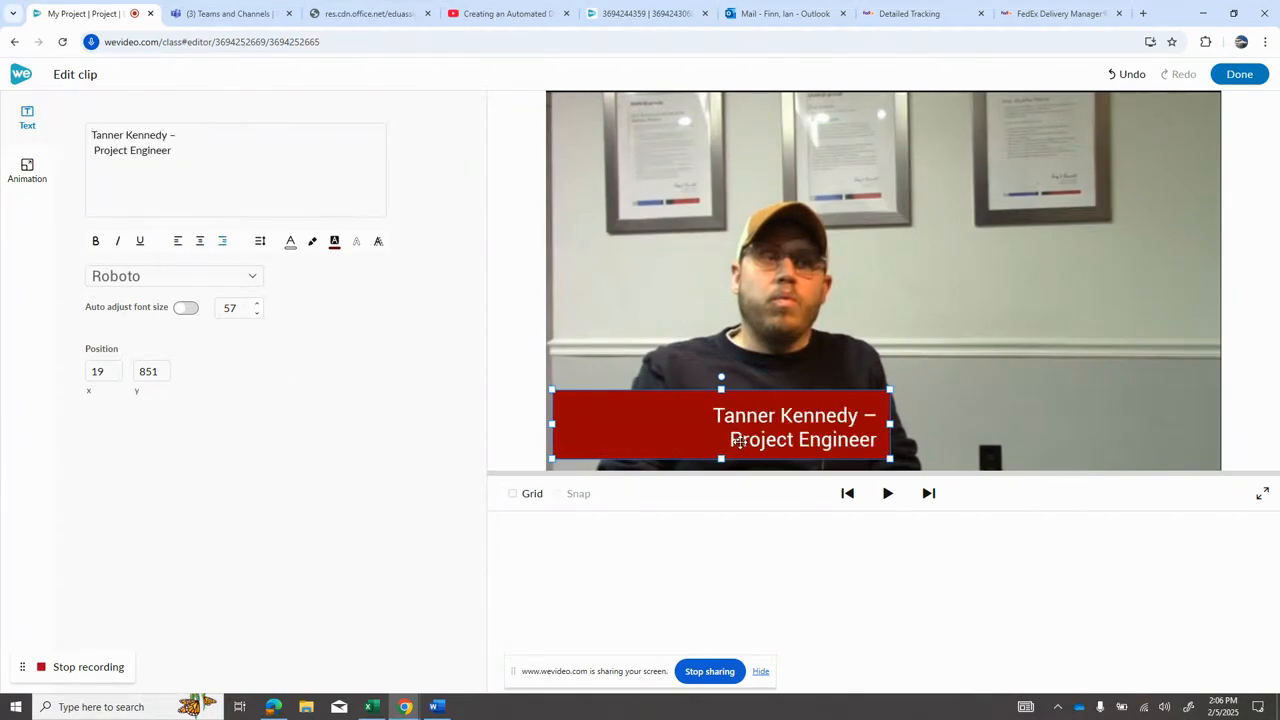
left_click_drag(890, 424, 855, 424)
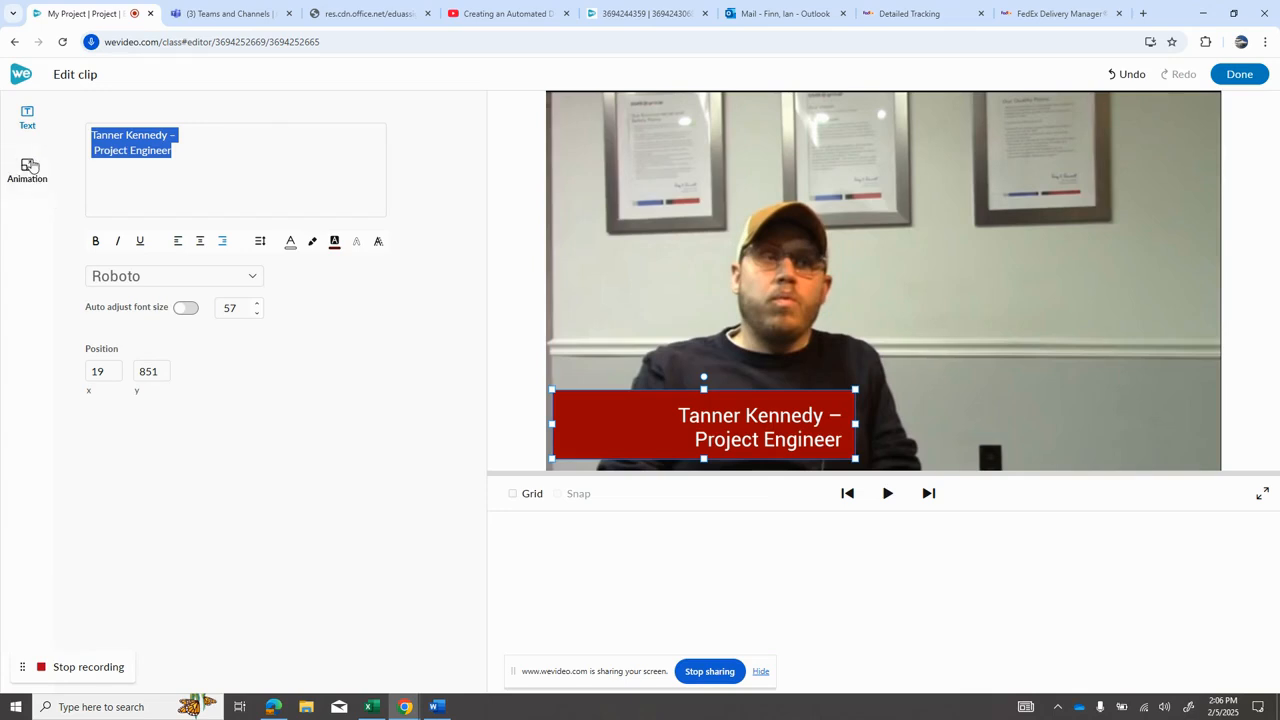
left_click(1236, 74)
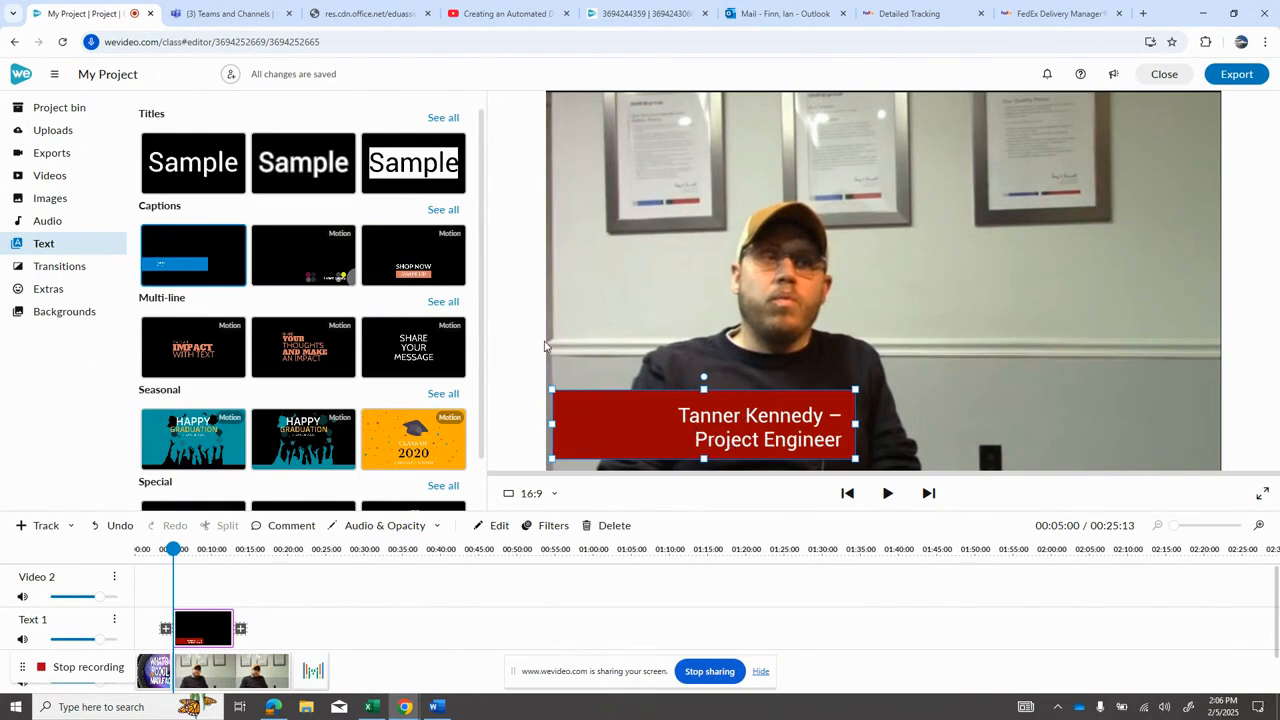
Step: Open a new browser tab and search Google Images for 'moon area'
left_click(1141, 17)
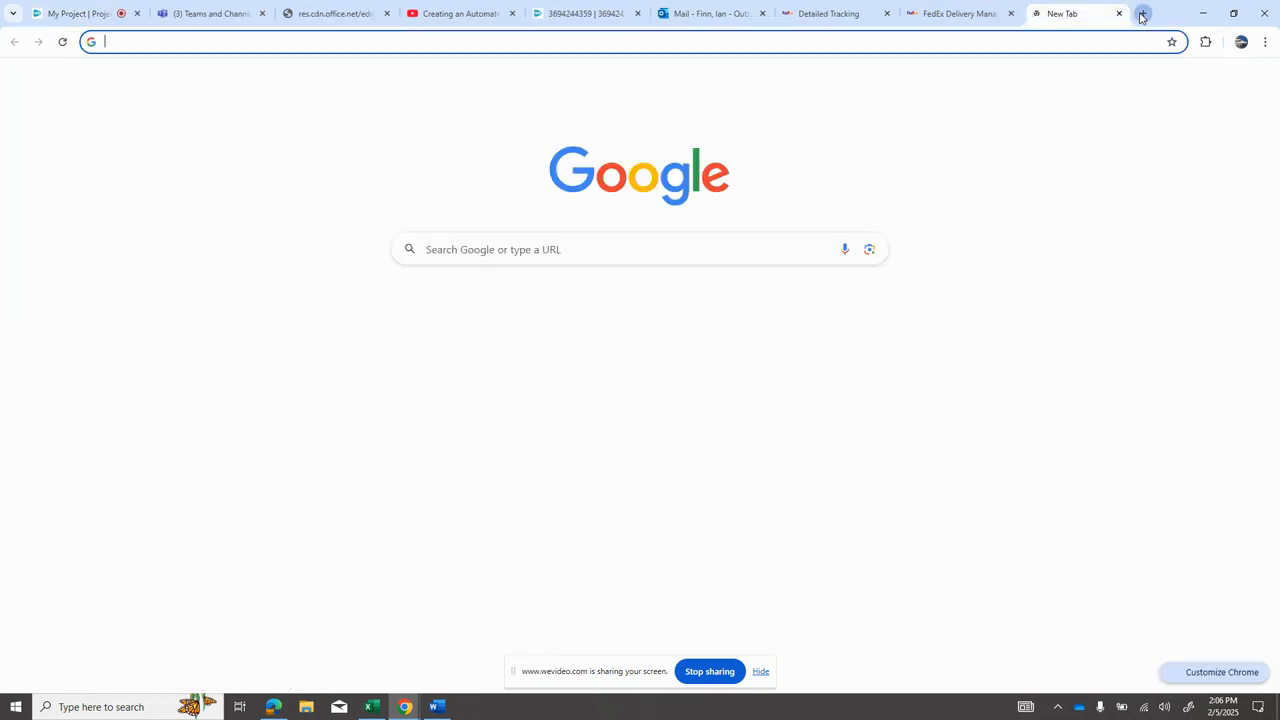
left_click(521, 241)
type("moon")
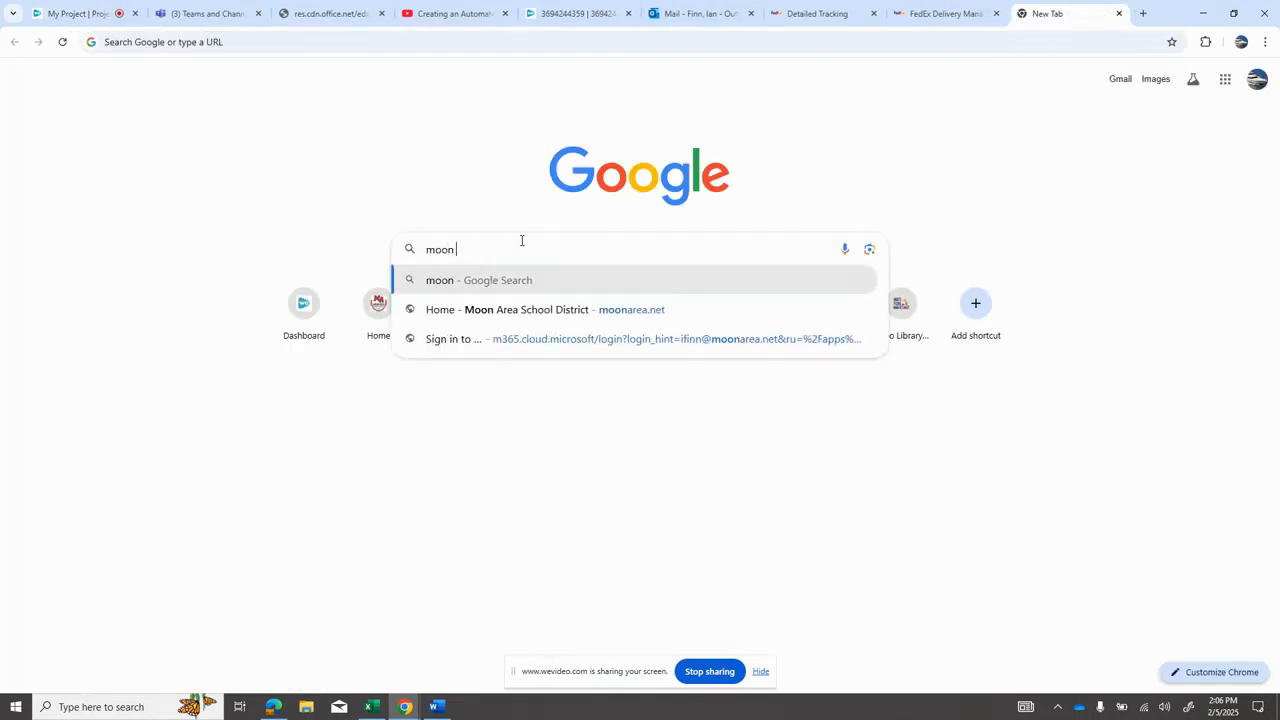
type(" area")
key("Return")
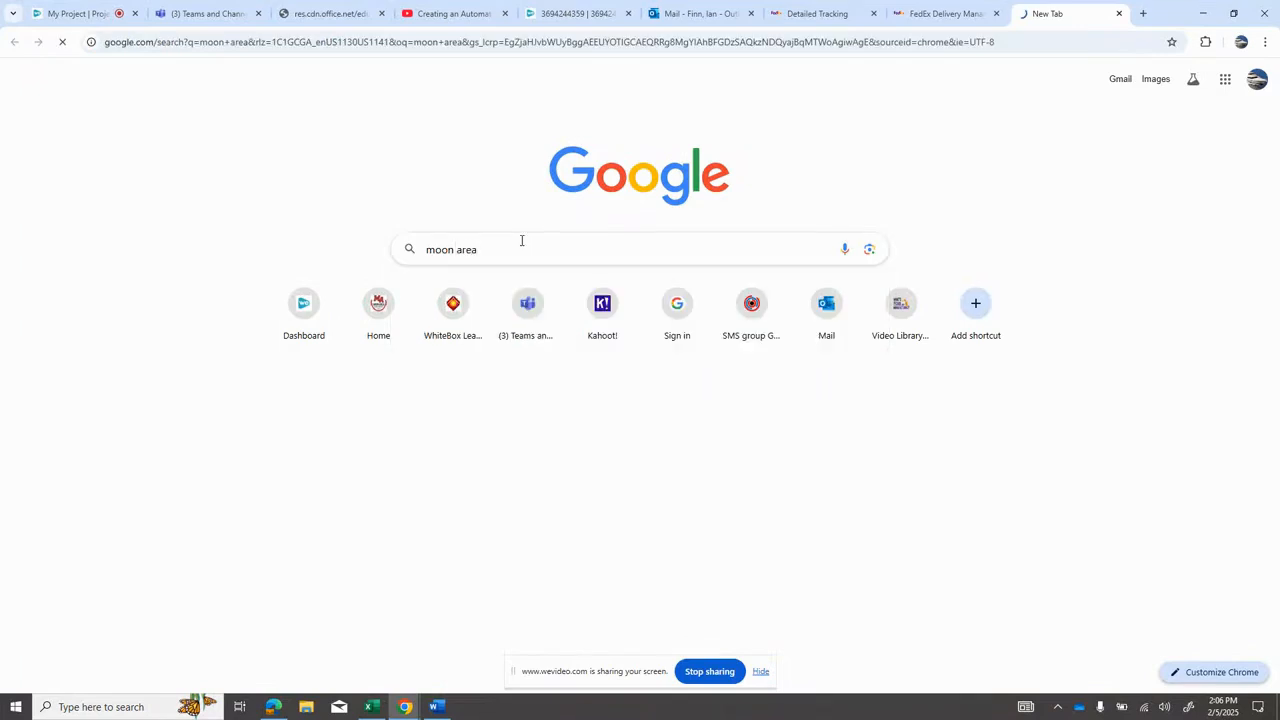
left_click(204, 143)
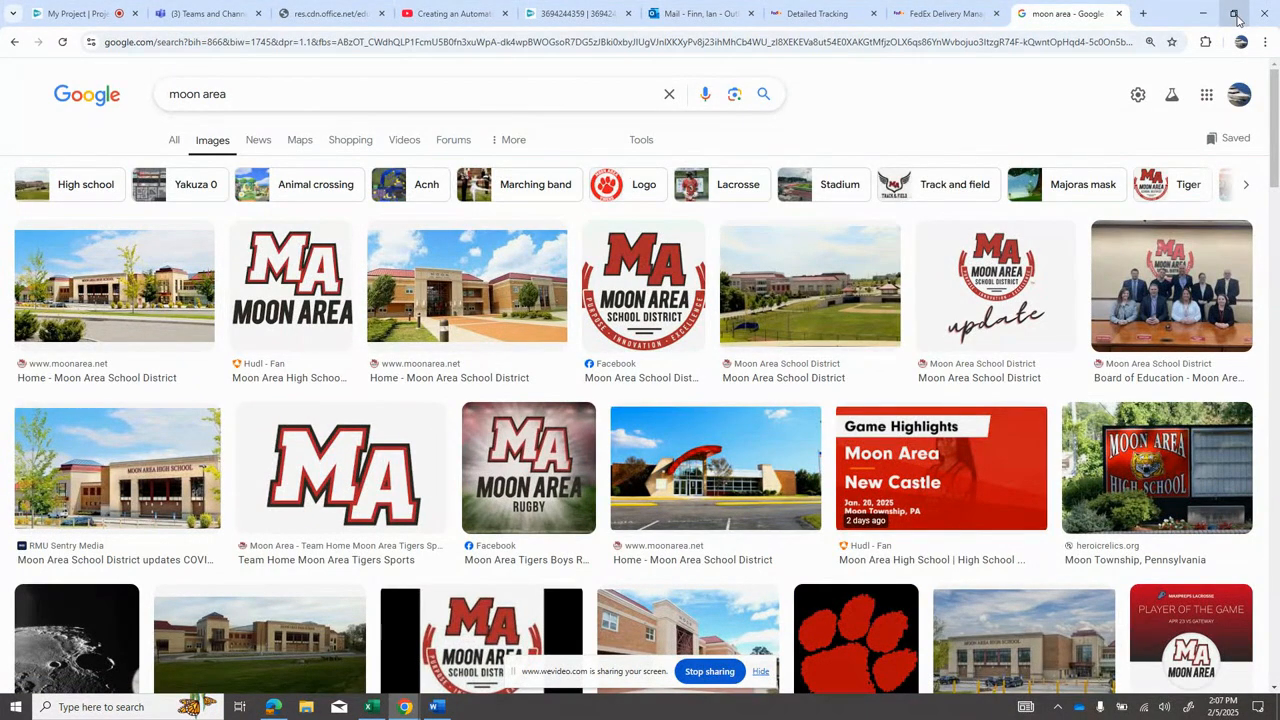
Step: Save the Moon Area School District logo image as a PNG named download in the Downloads folder
right_click(633, 283)
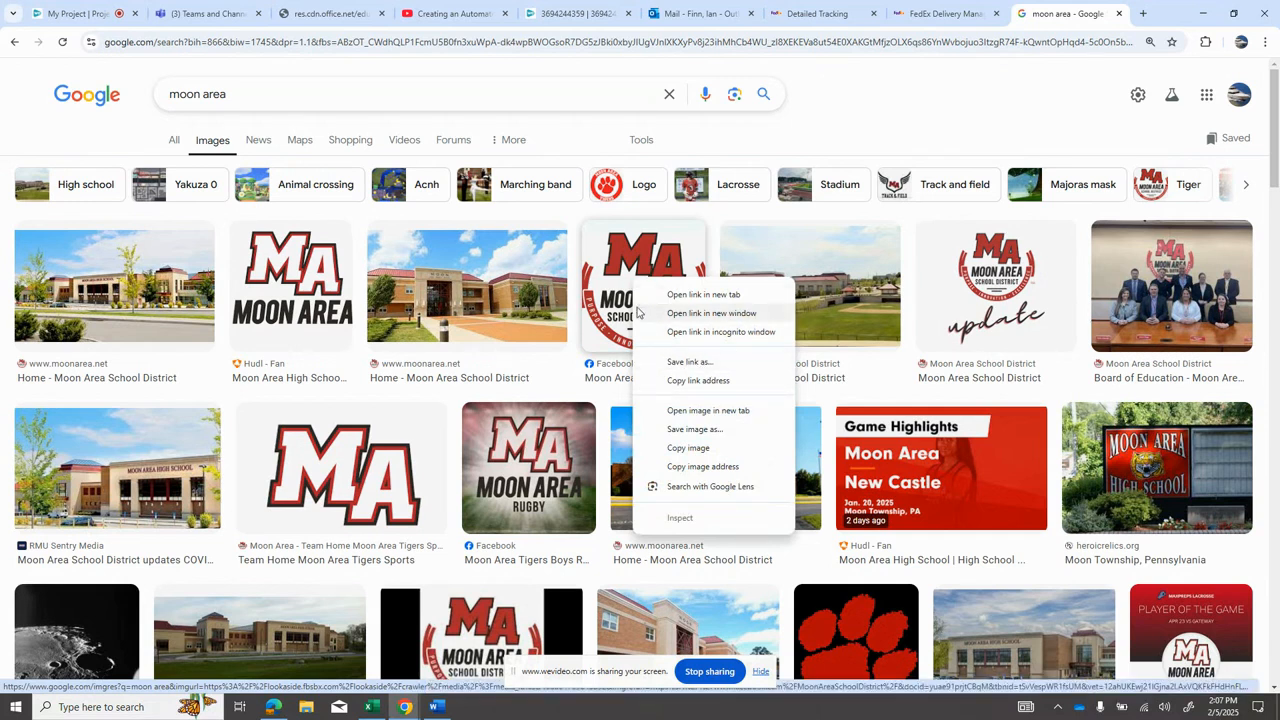
left_click(678, 430)
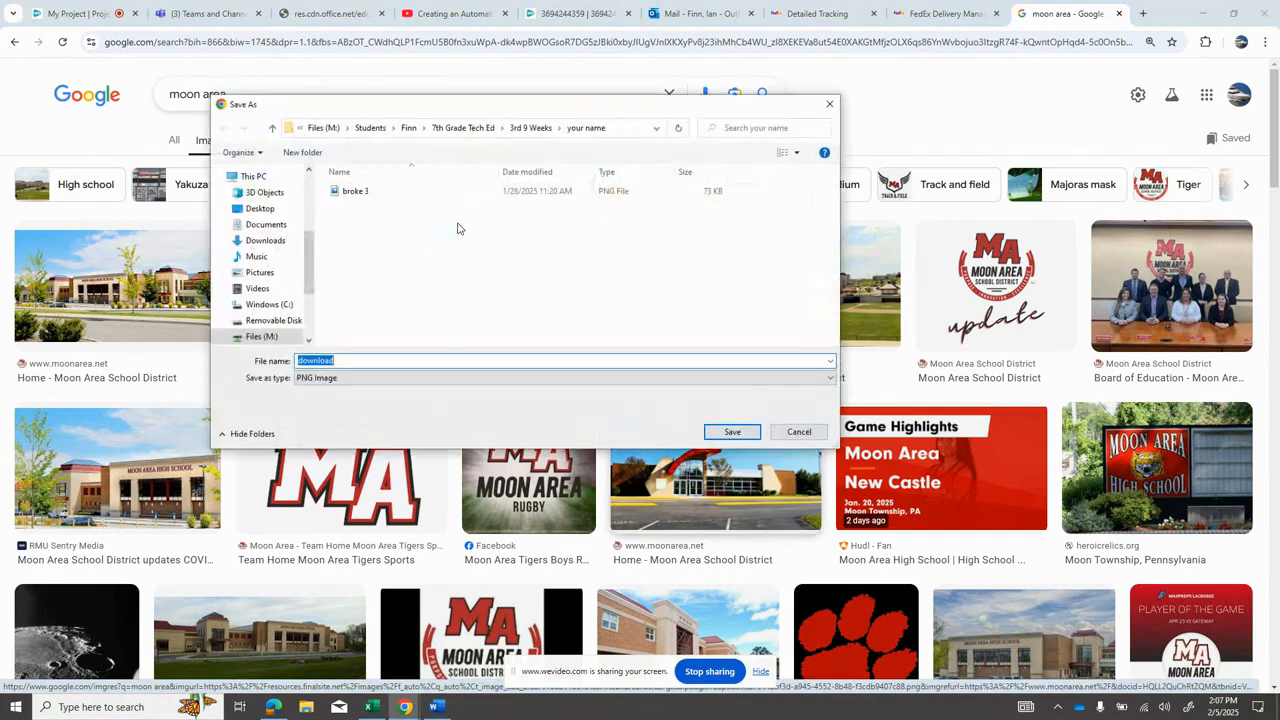
left_click(372, 377)
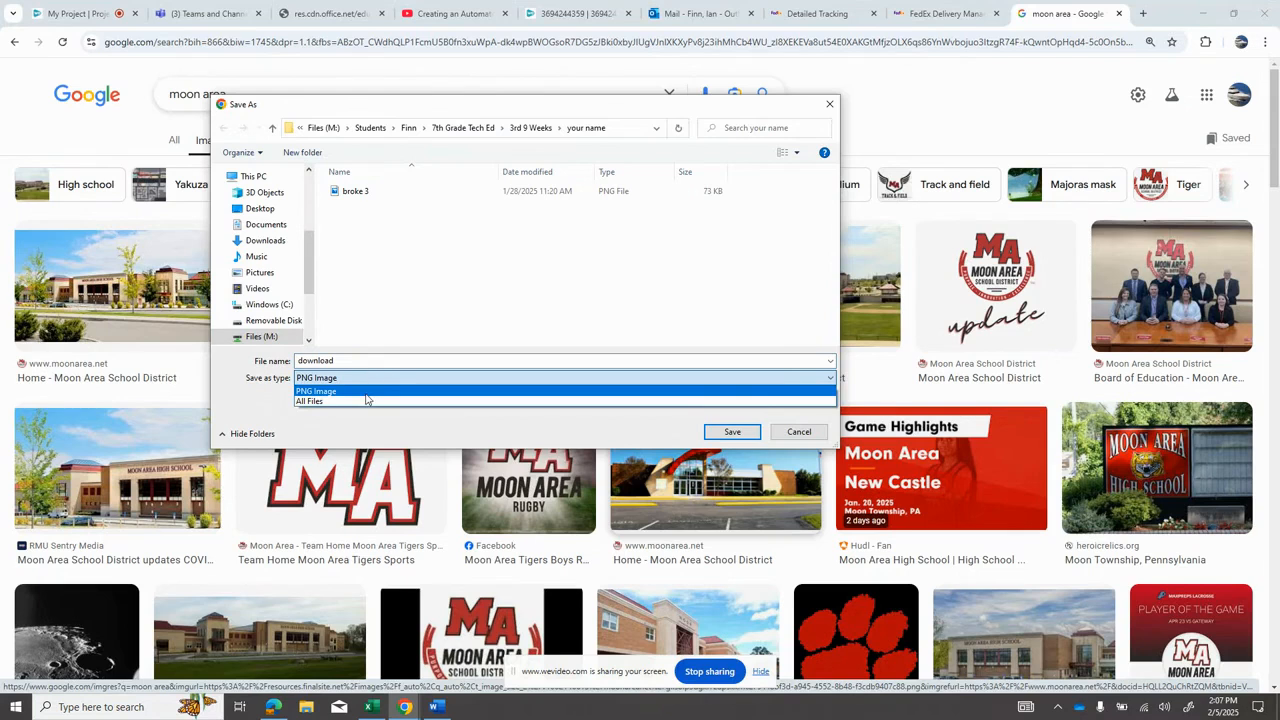
left_click(369, 391)
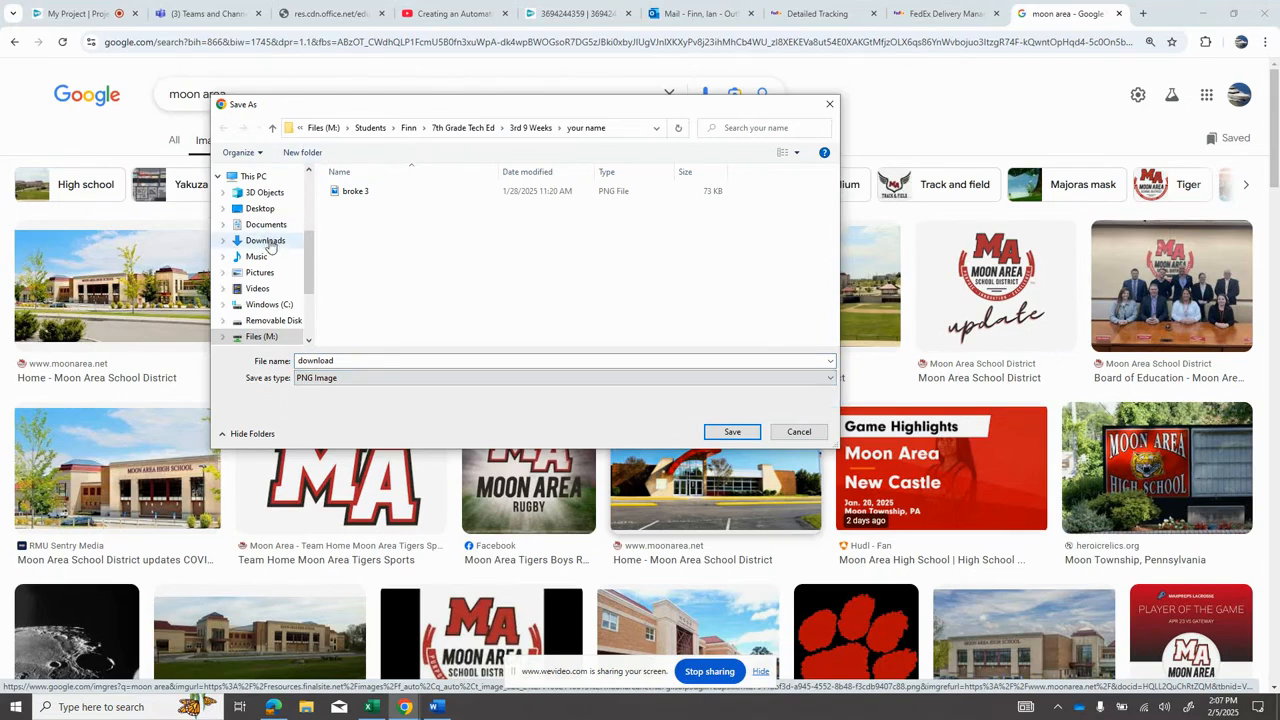
left_click(265, 241)
left_click(732, 431)
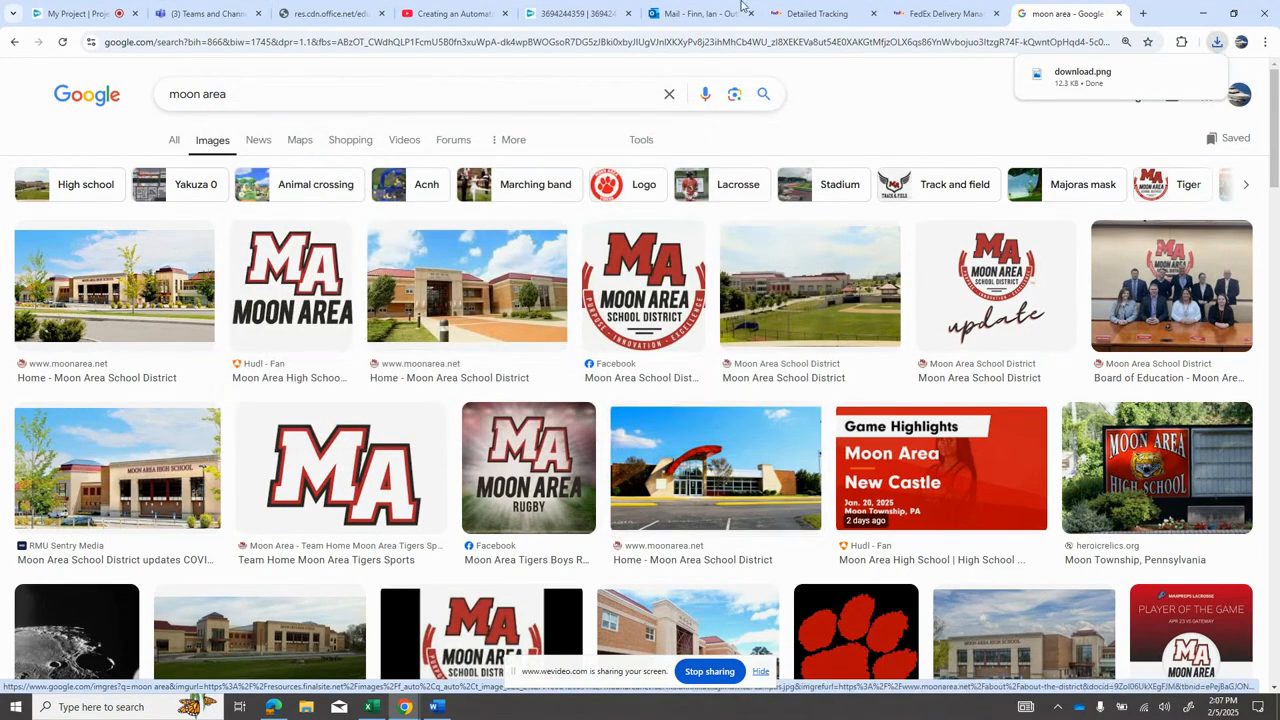
Step: Return to the video project and open the Import media dialog from Uploads
left_click(80, 13)
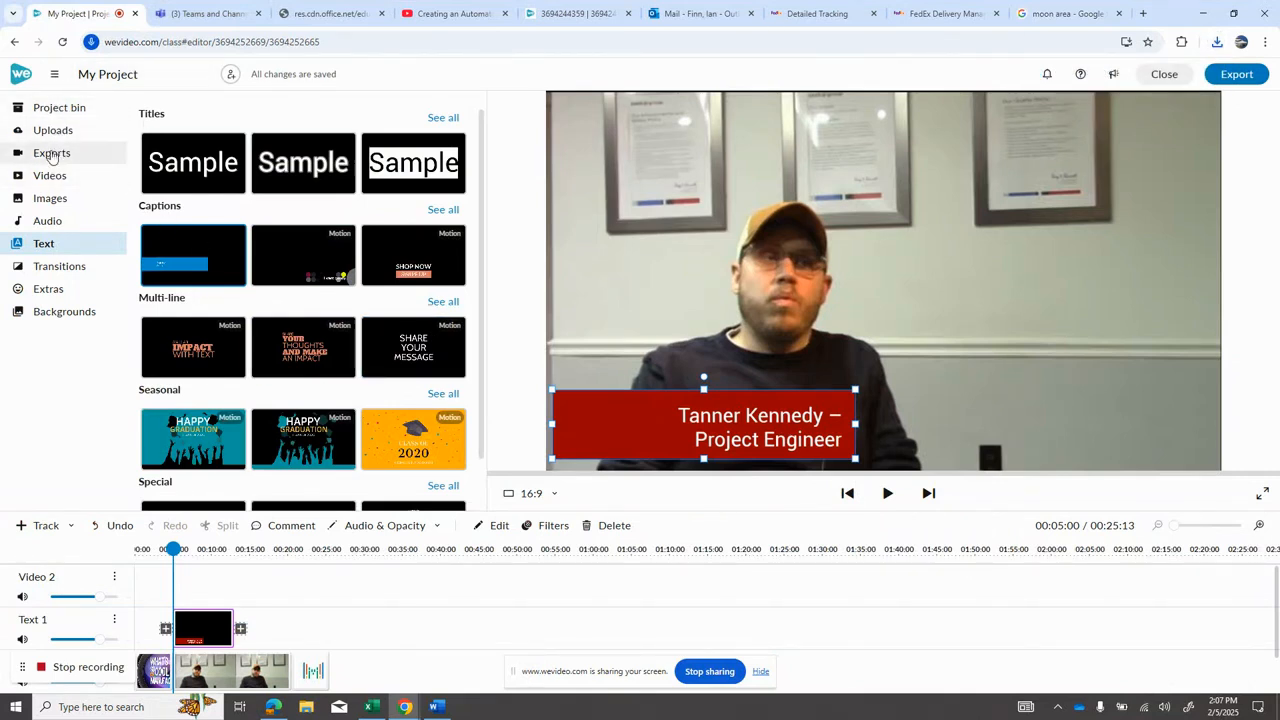
left_click(50, 134)
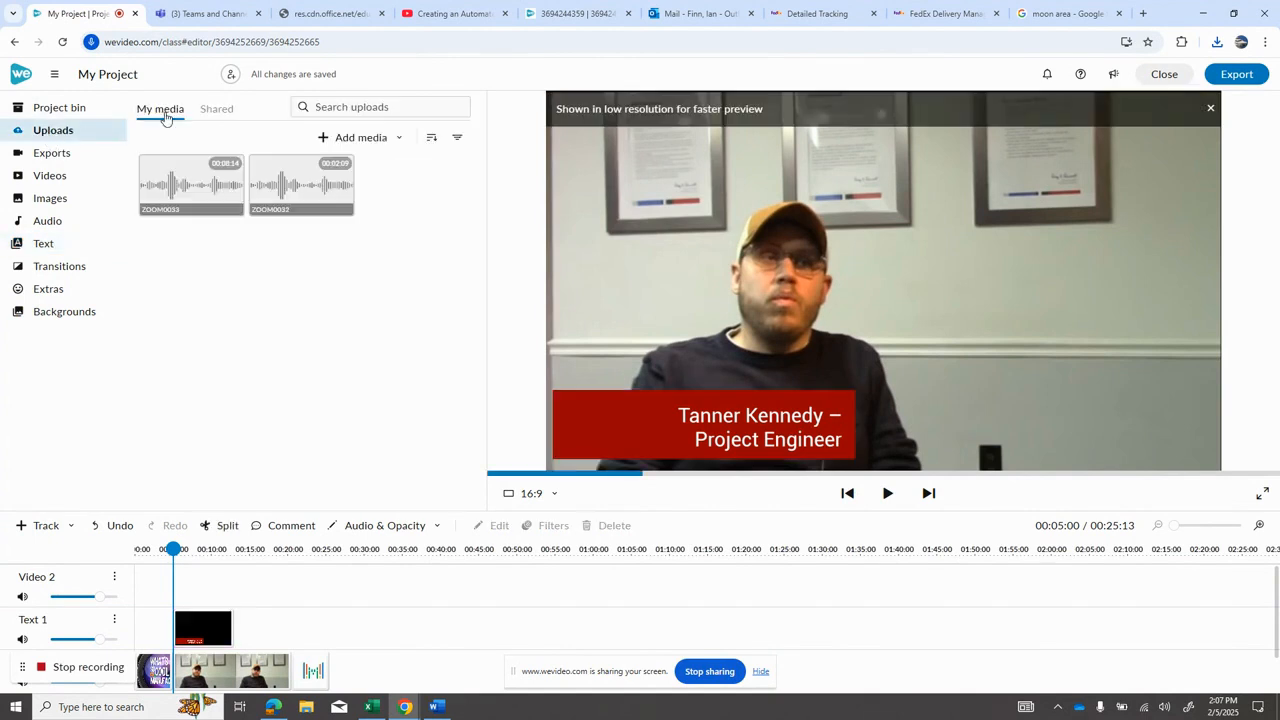
left_click(348, 140)
left_click(362, 166)
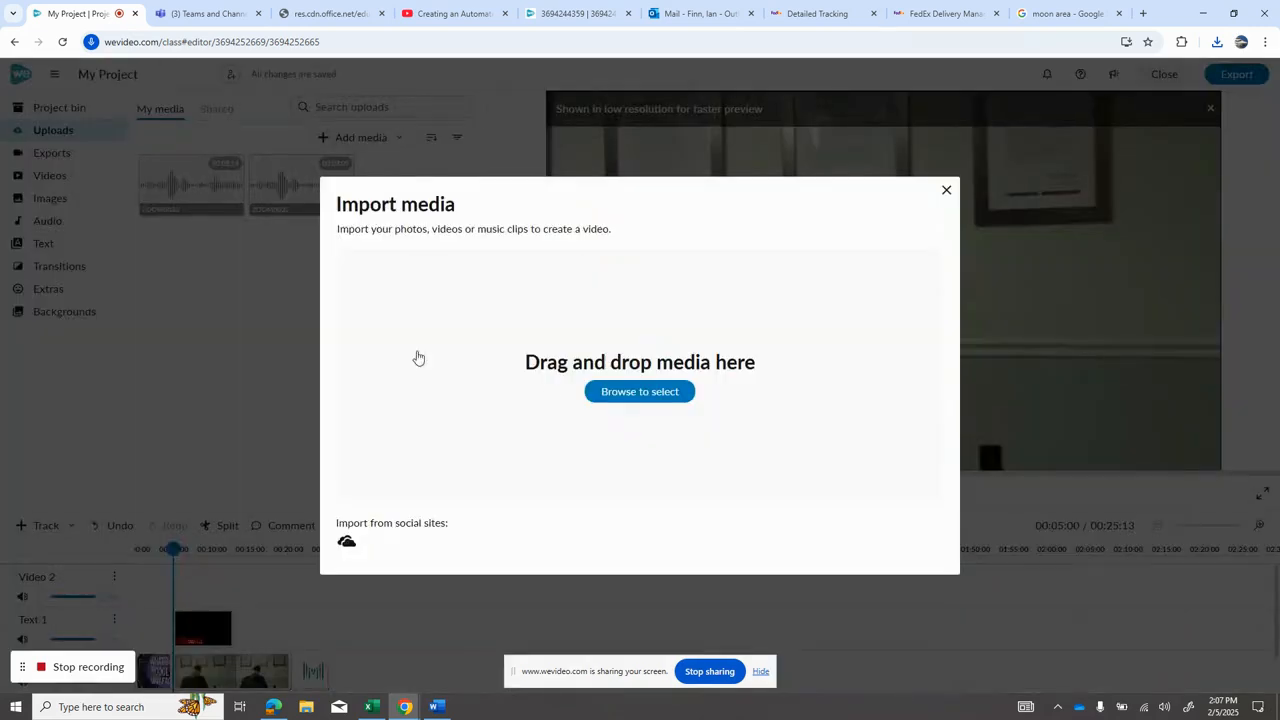
Step: Import the download PNG logo from the Downloads folder into the project's uploads
left_click(628, 400)
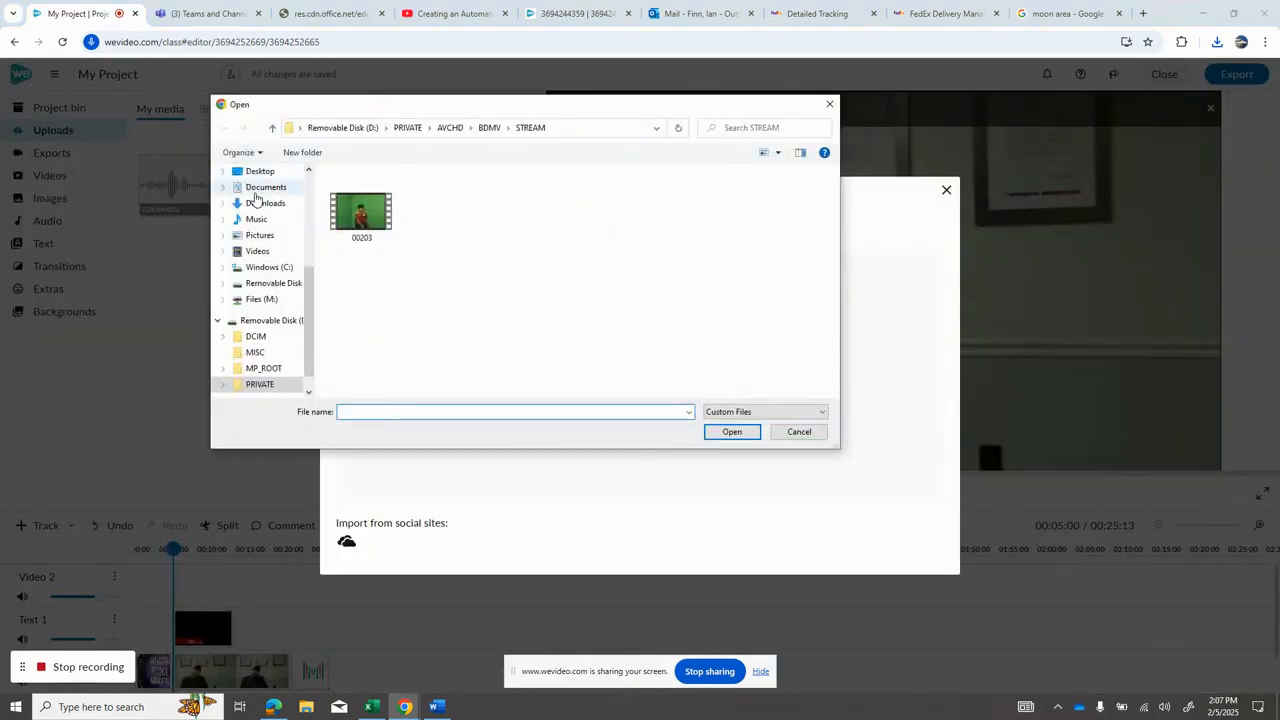
left_click(262, 203)
left_click(360, 210)
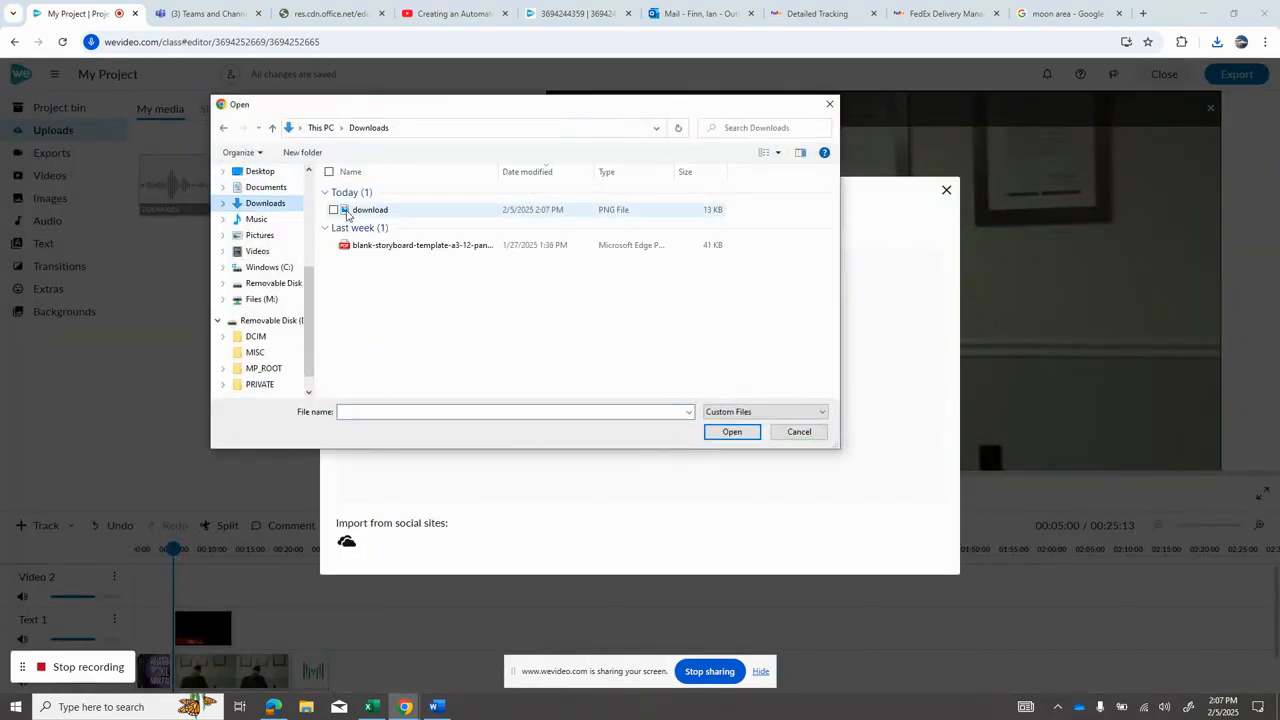
double_click(355, 210)
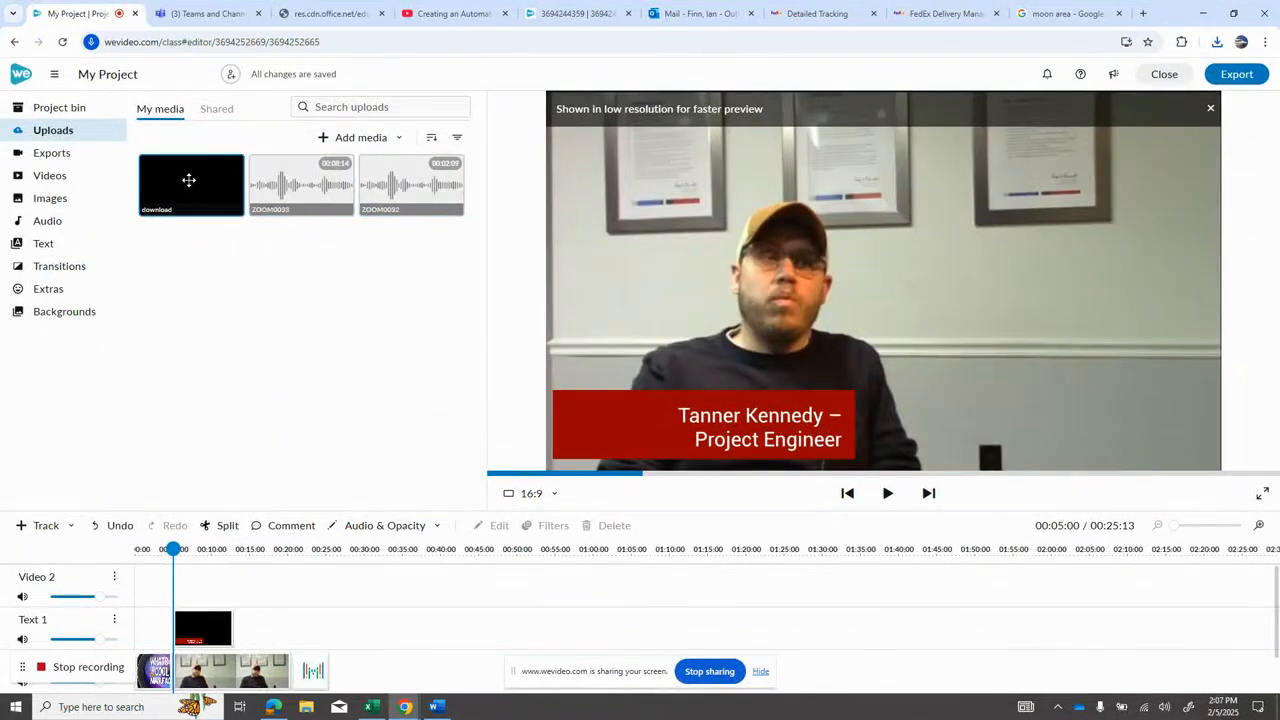
mouse_move(169, 170)
left_mouse_down()
mouse_move(203, 266)
mouse_move(177, 172)
left_mouse_up()
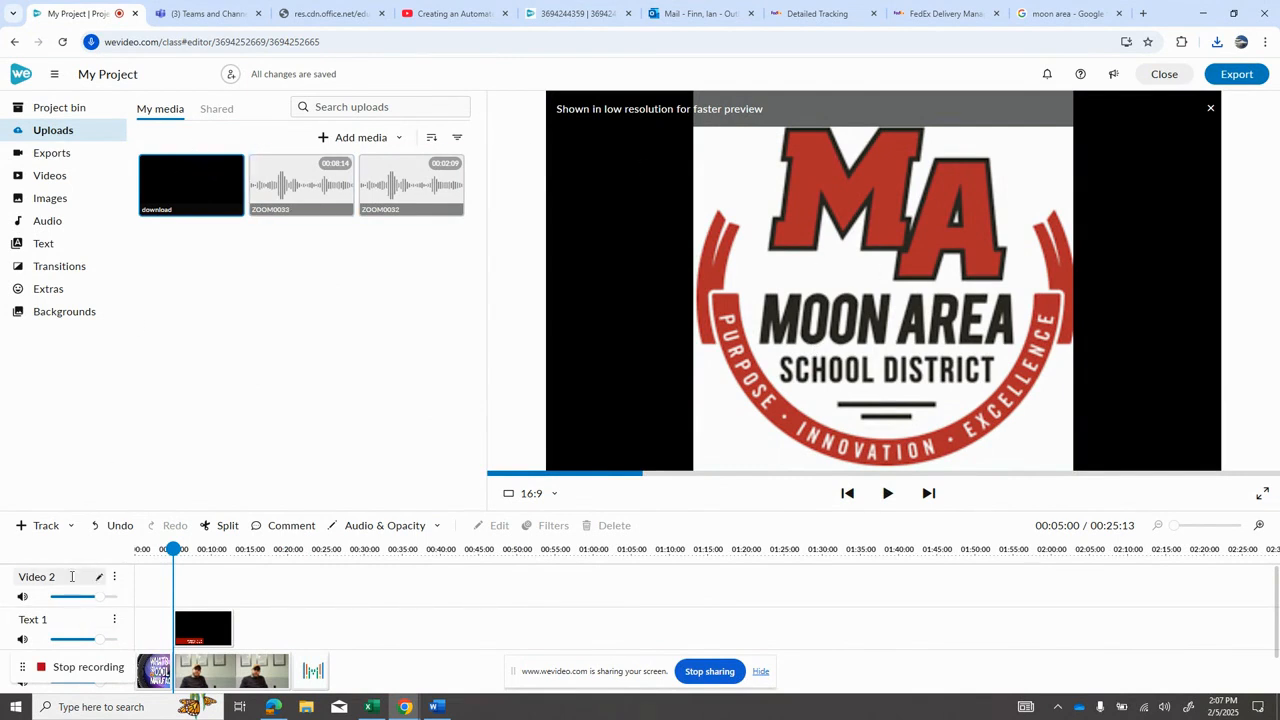
left_click(195, 627)
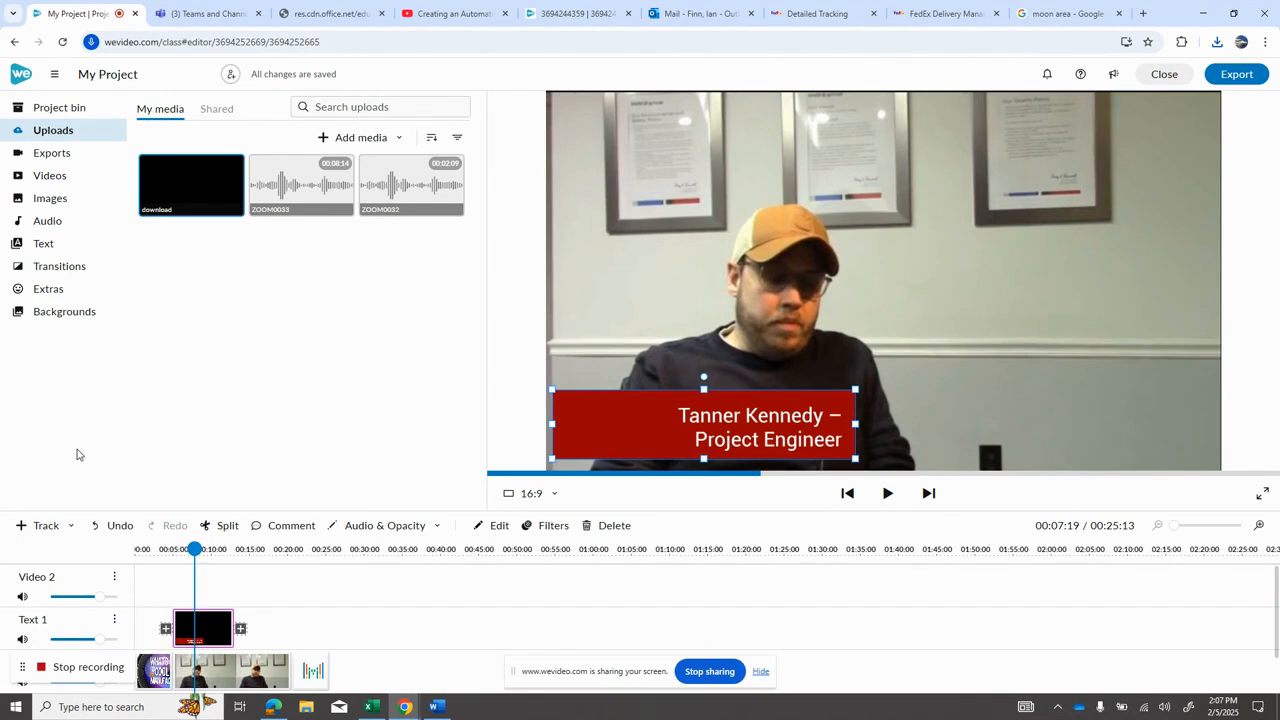
left_click(72, 526)
left_click(81, 553)
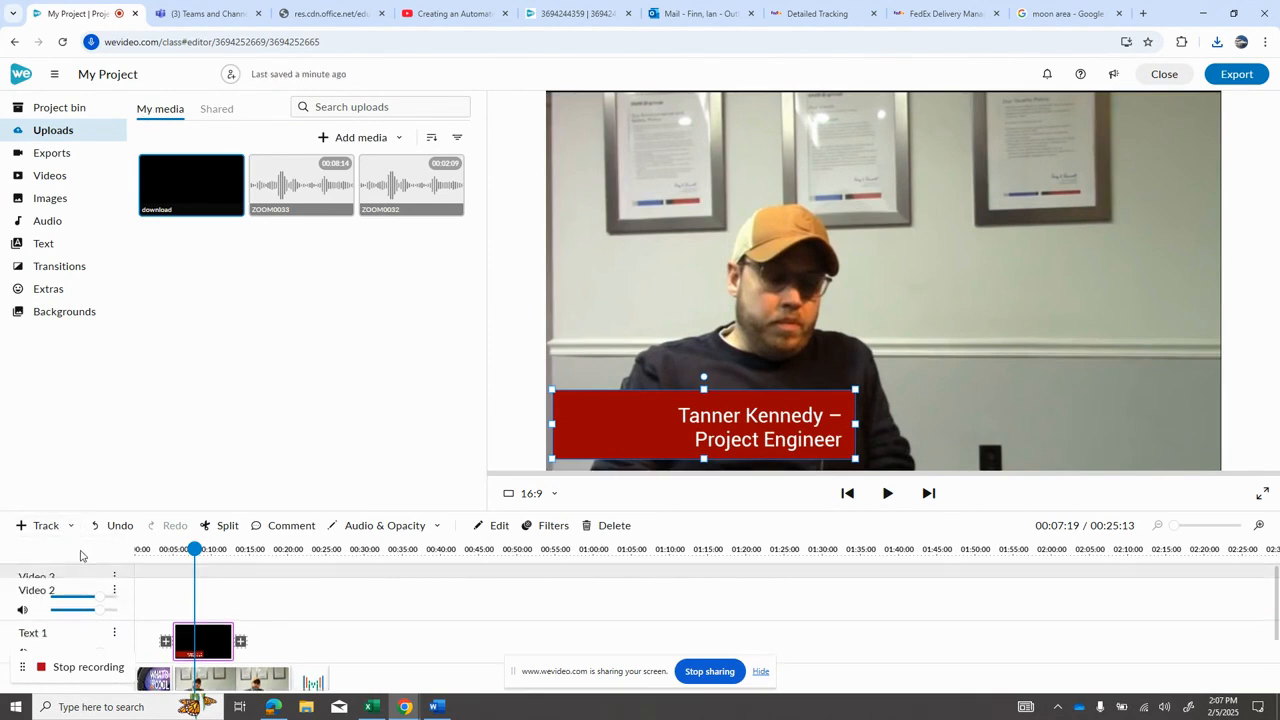
left_click(114, 577)
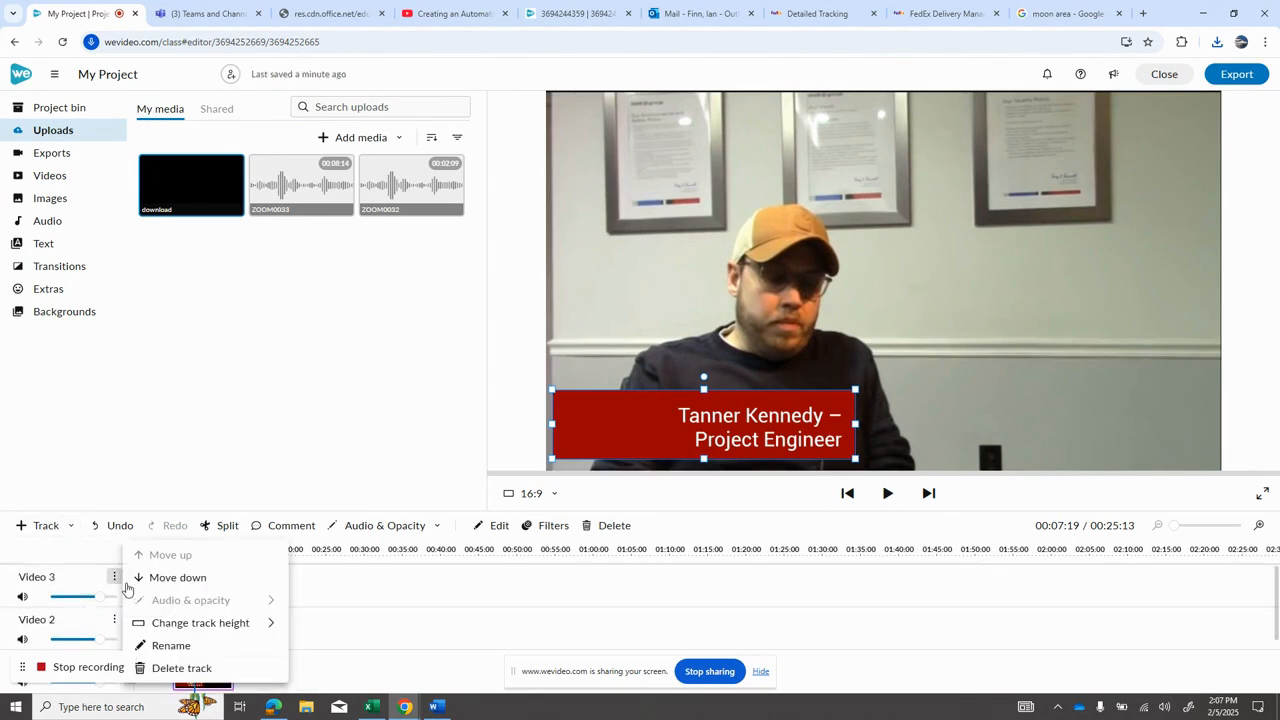
left_click(178, 667)
Step: Place the logo on the Video 2 track at the caption's start, shrink it, and position it at the caption bar's left end
left_click_drag(167, 172, 186, 593)
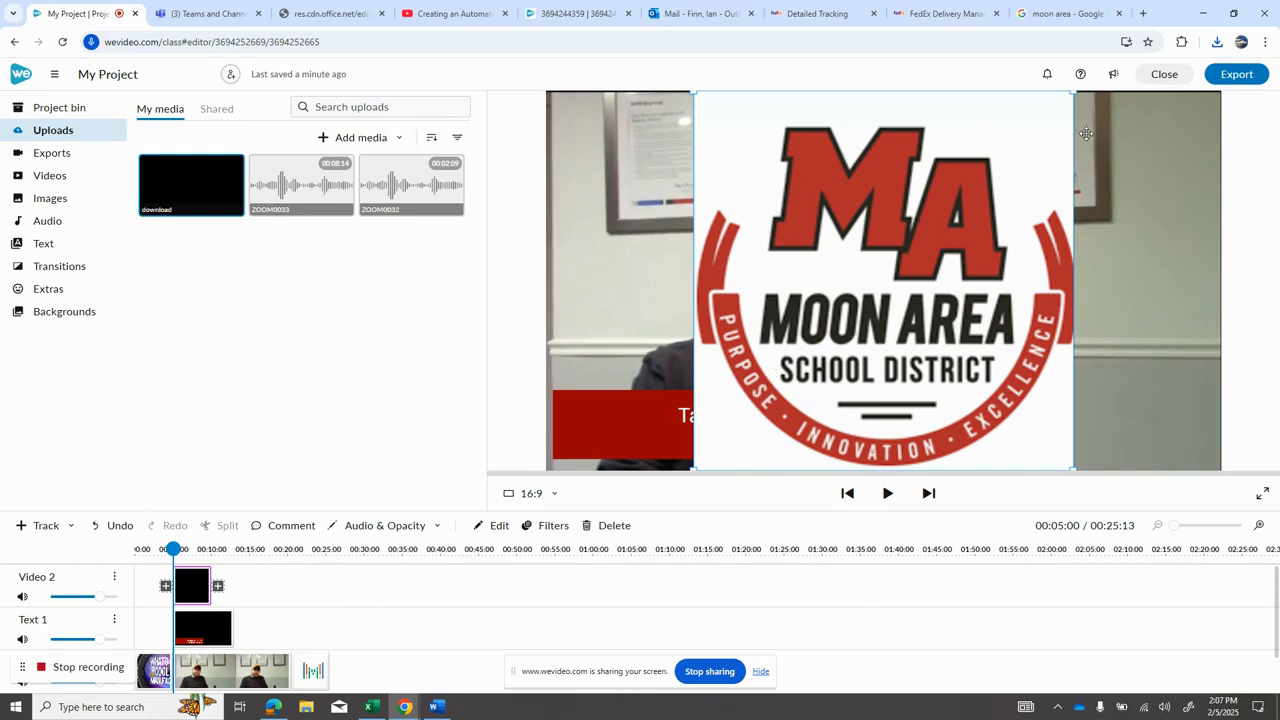
left_click_drag(1076, 90, 925, 240)
left_click_drag(716, 345, 576, 402)
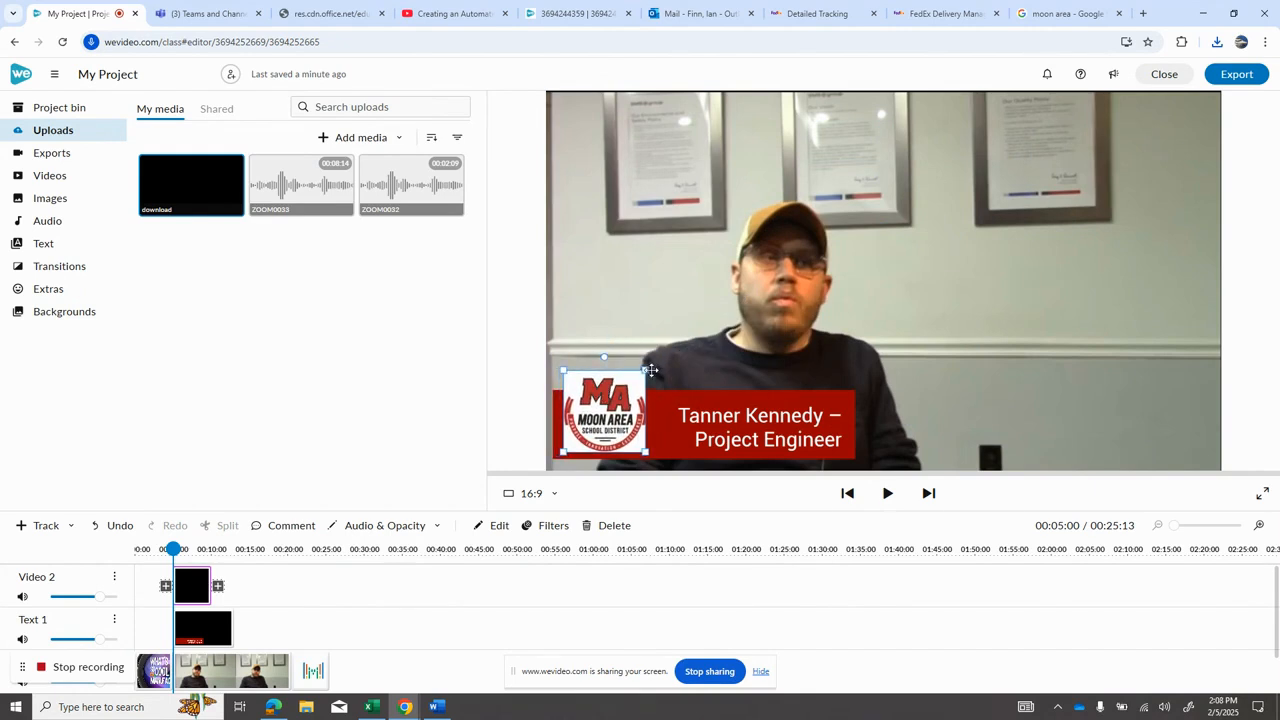
mouse_move(645, 370)
left_mouse_down()
mouse_move(605, 433)
mouse_move(651, 380)
left_mouse_up()
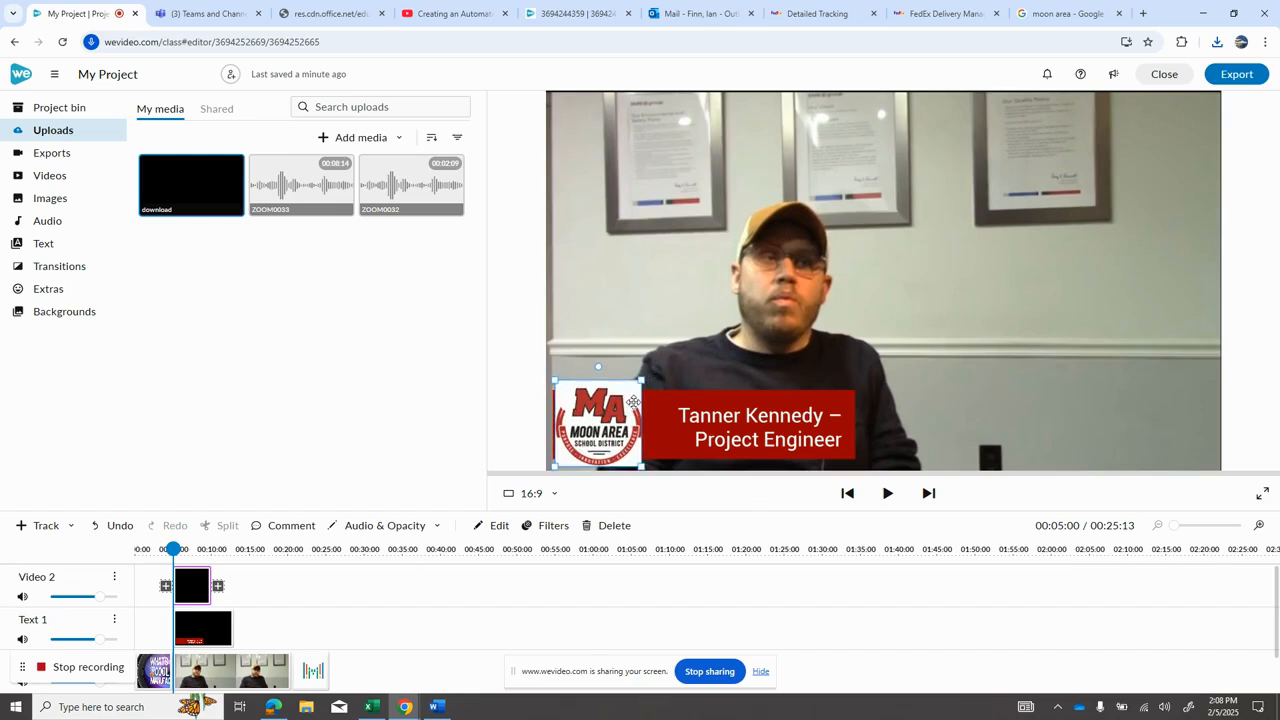
Step: Shrink the logo slightly so it fits inside the red caption bar
left_click(651, 423)
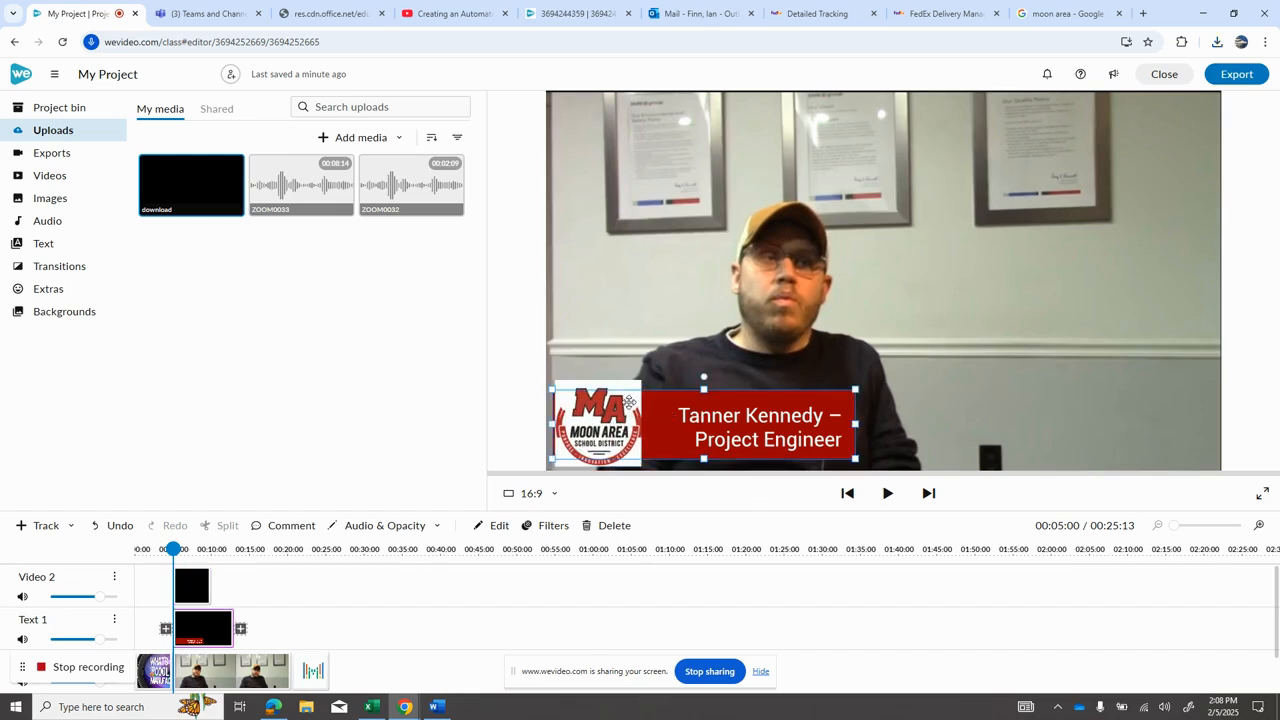
left_click(609, 423)
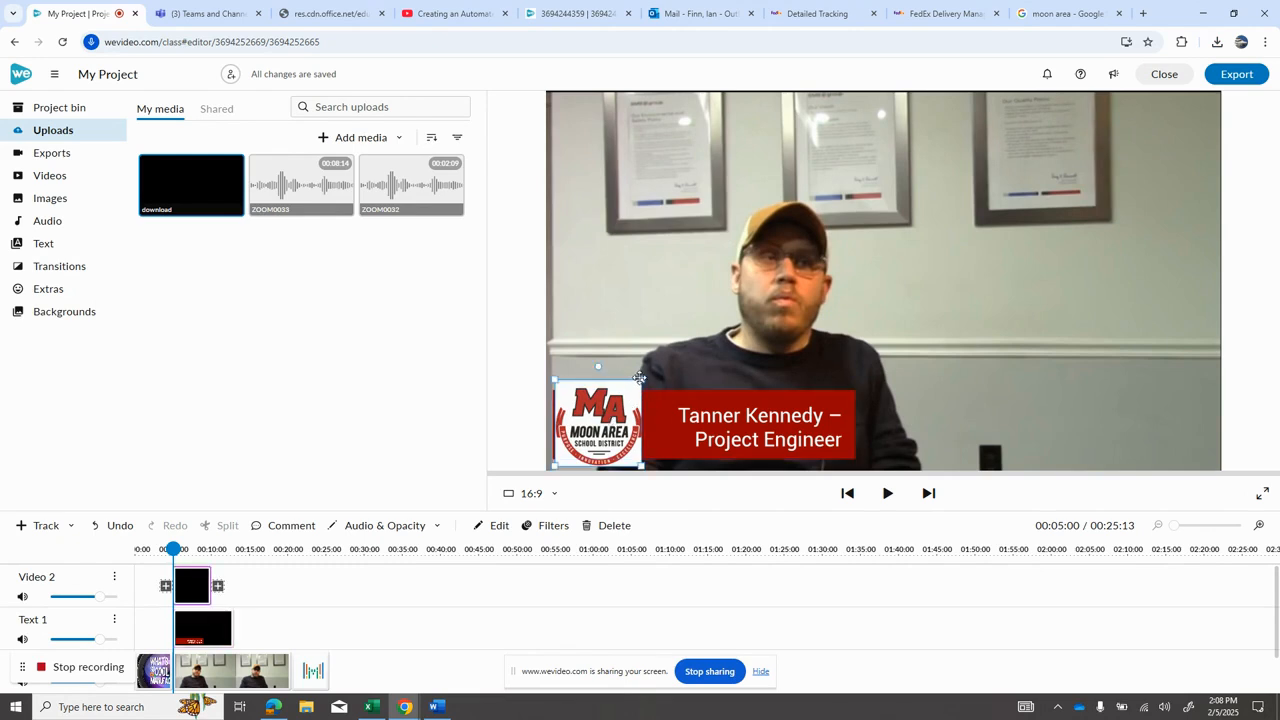
mouse_move(640, 382)
left_mouse_down()
mouse_move(615, 413)
mouse_move(631, 393)
left_mouse_up()
Step: Widen the caption box slightly from its right edge so the text clears the logo
left_click(657, 417)
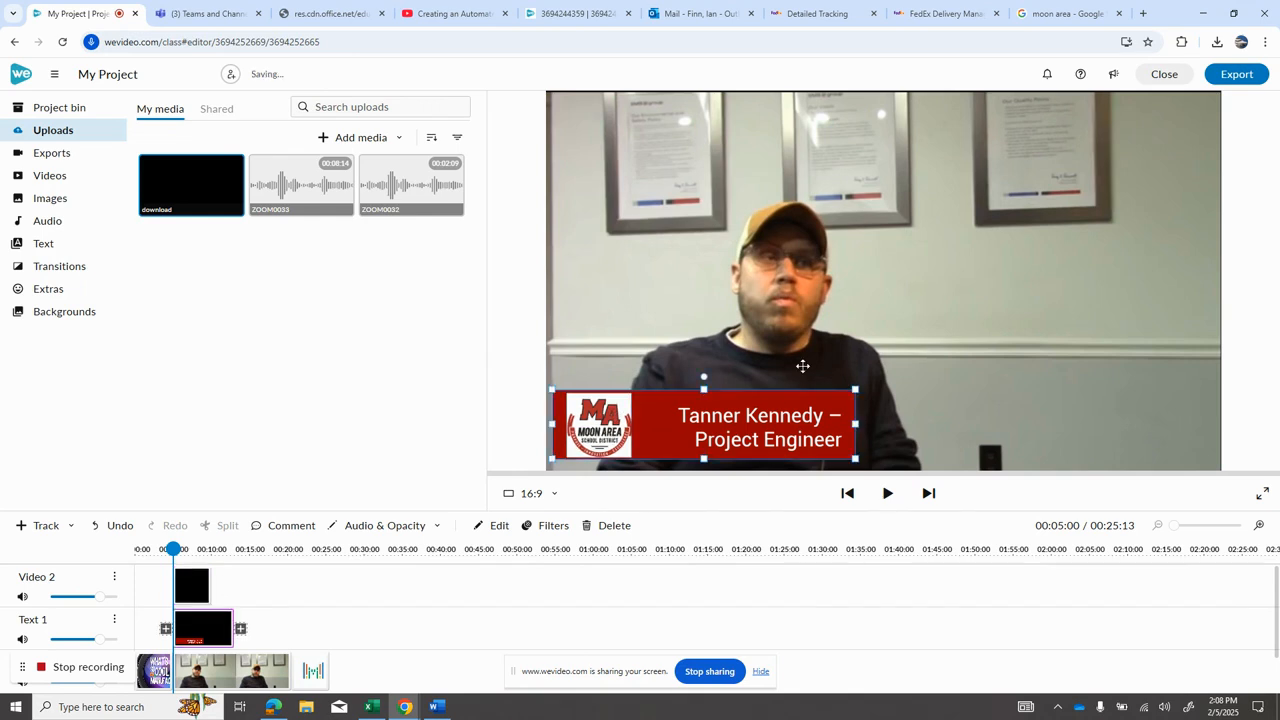
mouse_move(855, 424)
left_mouse_down()
mouse_move(880, 425)
mouse_move(861, 424)
left_mouse_up()
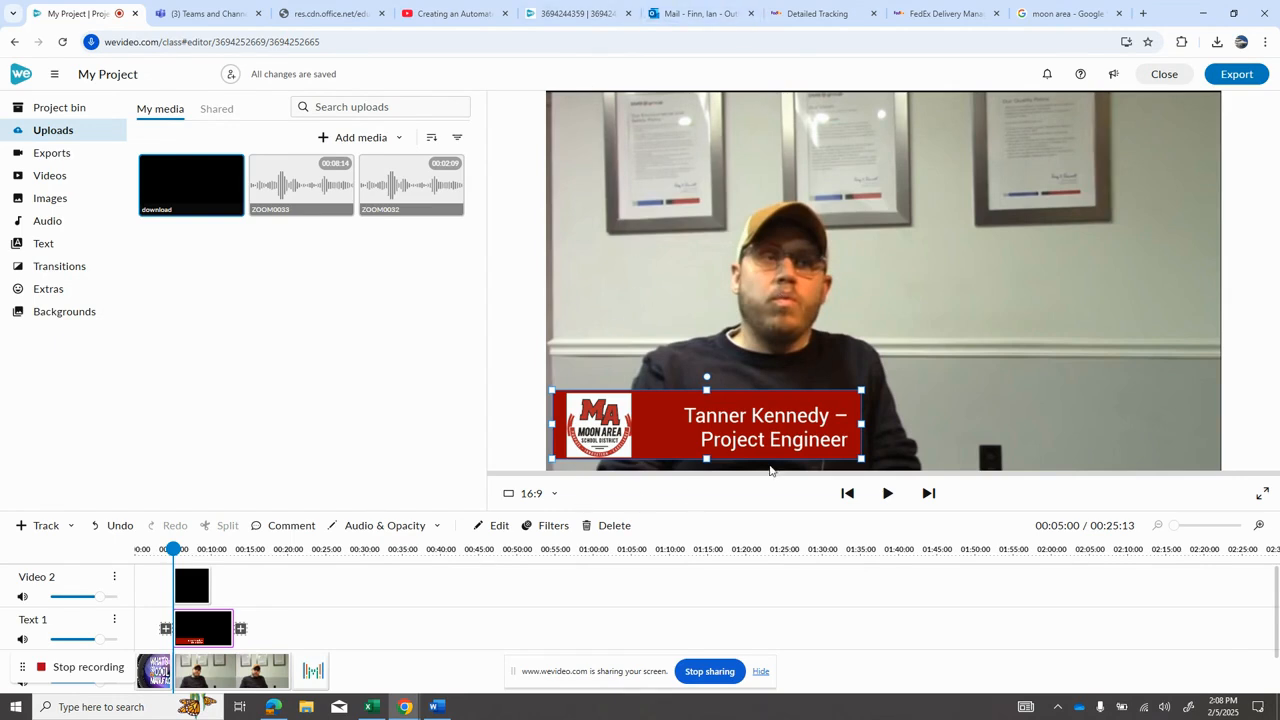
left_click(428, 375)
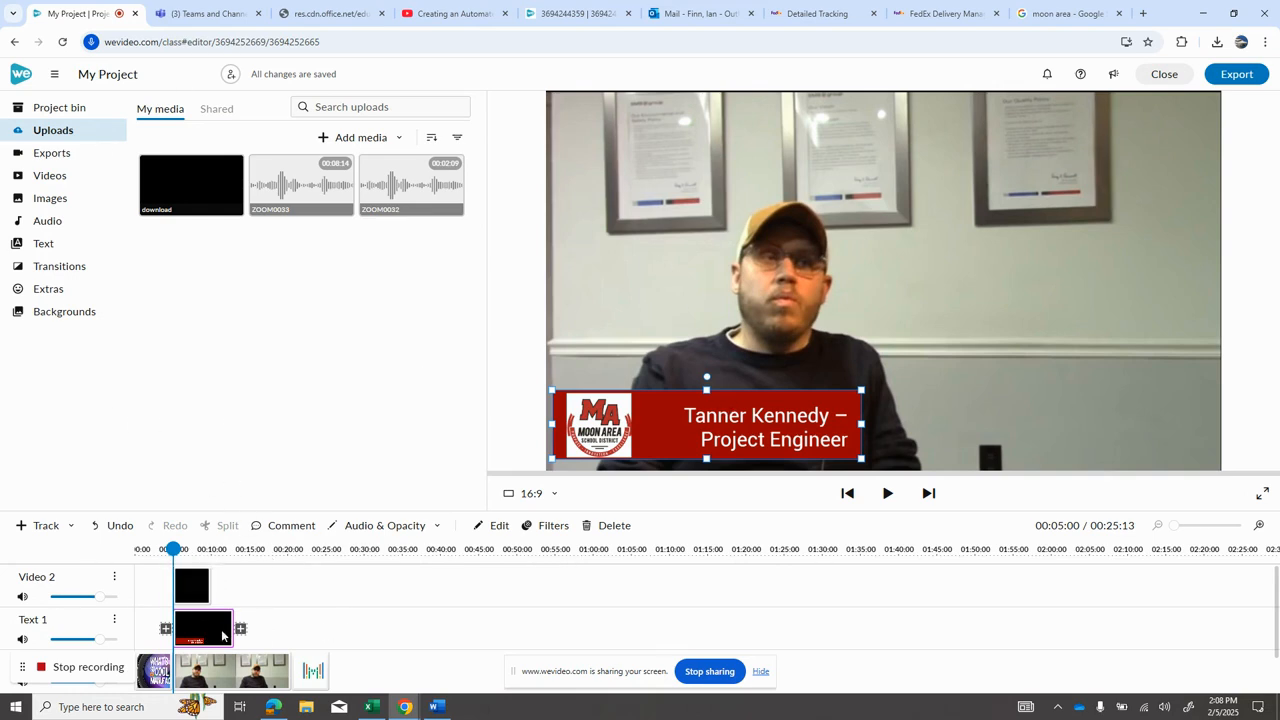
Step: Lengthen the caption and logo clips so both end at about 00:20 on the timeline
left_click(201, 592)
left_click_drag(231, 632, 291, 625)
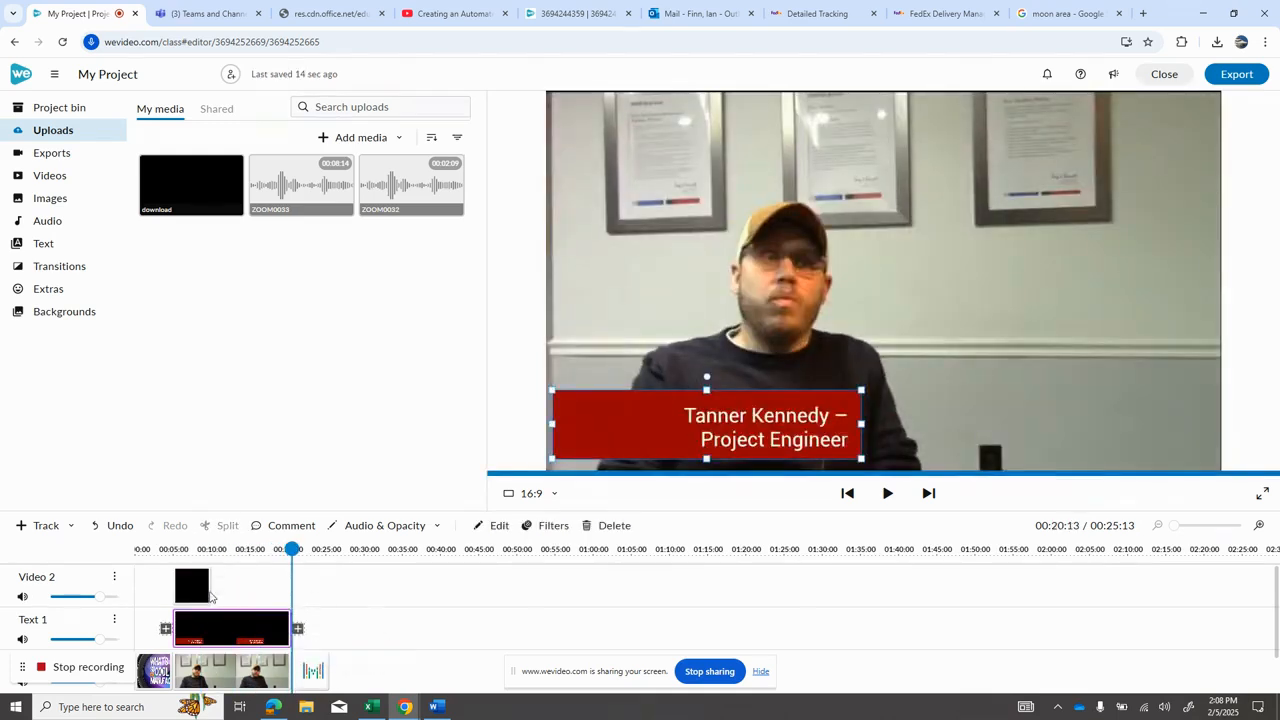
left_click(201, 588)
left_click_drag(207, 581, 290, 585)
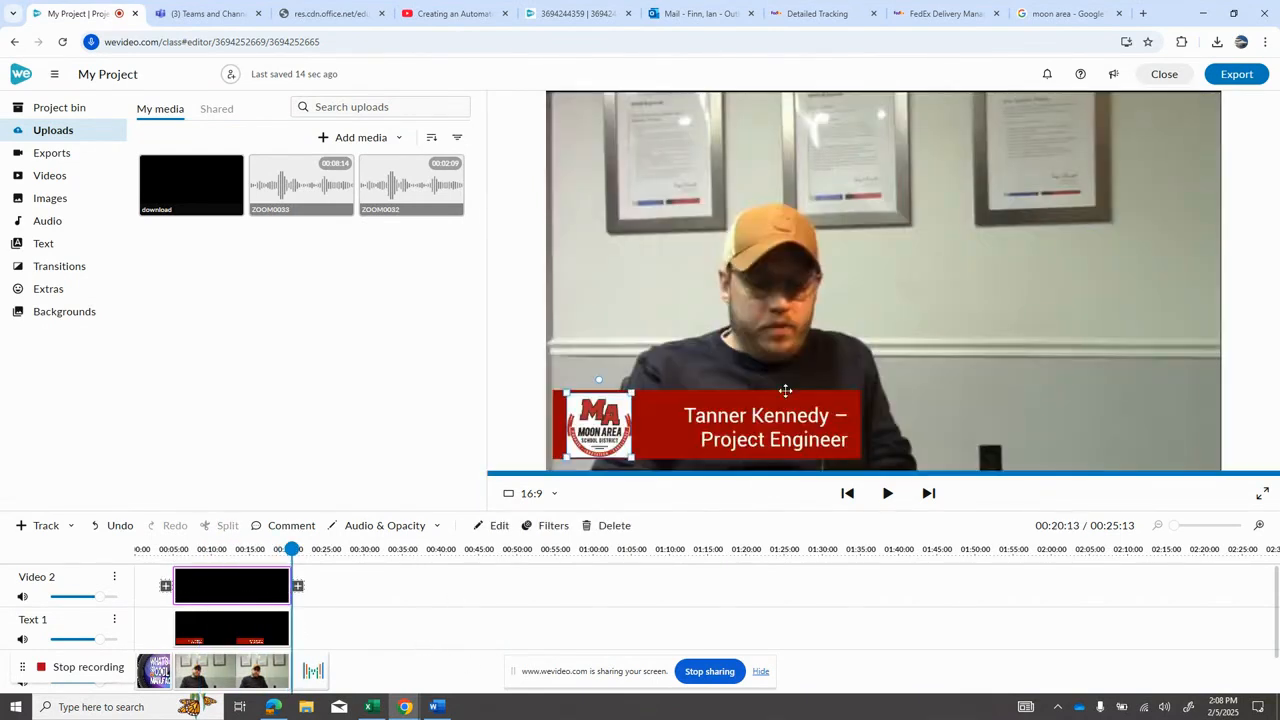
Step: Select both the logo and caption clips and move them together to start at about 00:33
left_click(357, 624)
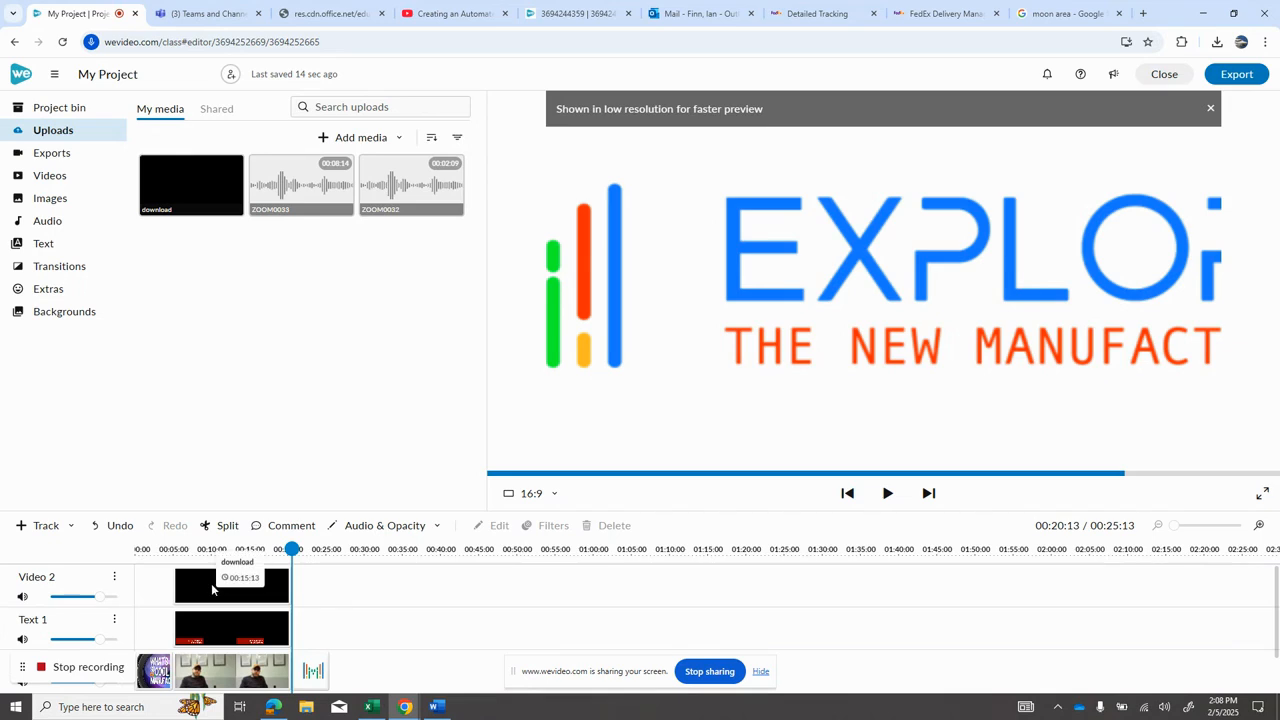
left_click(209, 588)
left_click(198, 626)
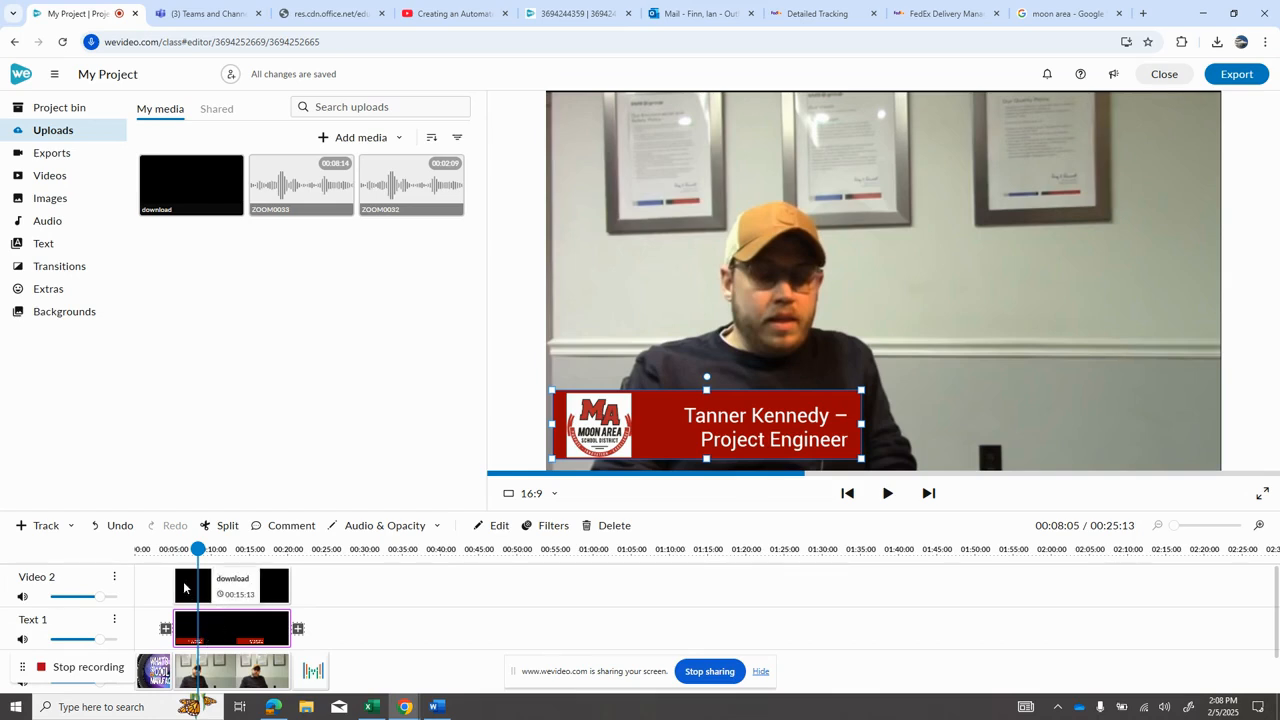
left_click(184, 588)
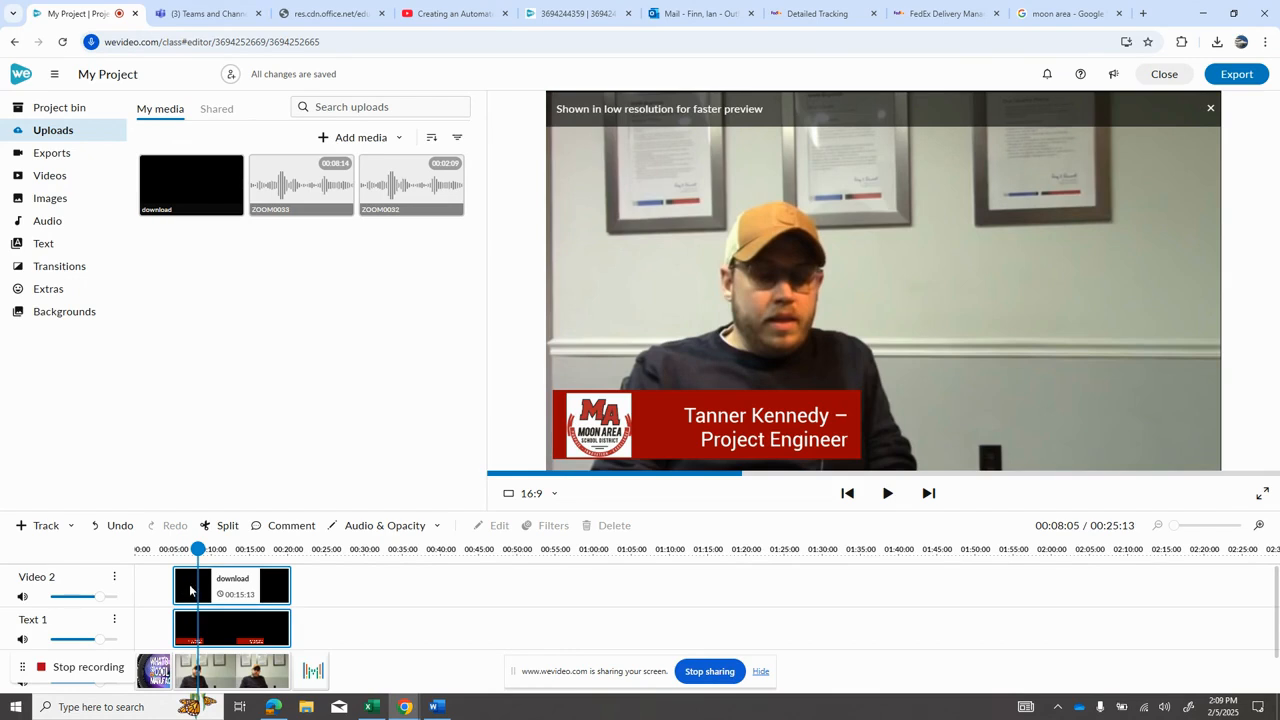
key("ctrl+f")
left_click_drag(244, 588, 455, 601)
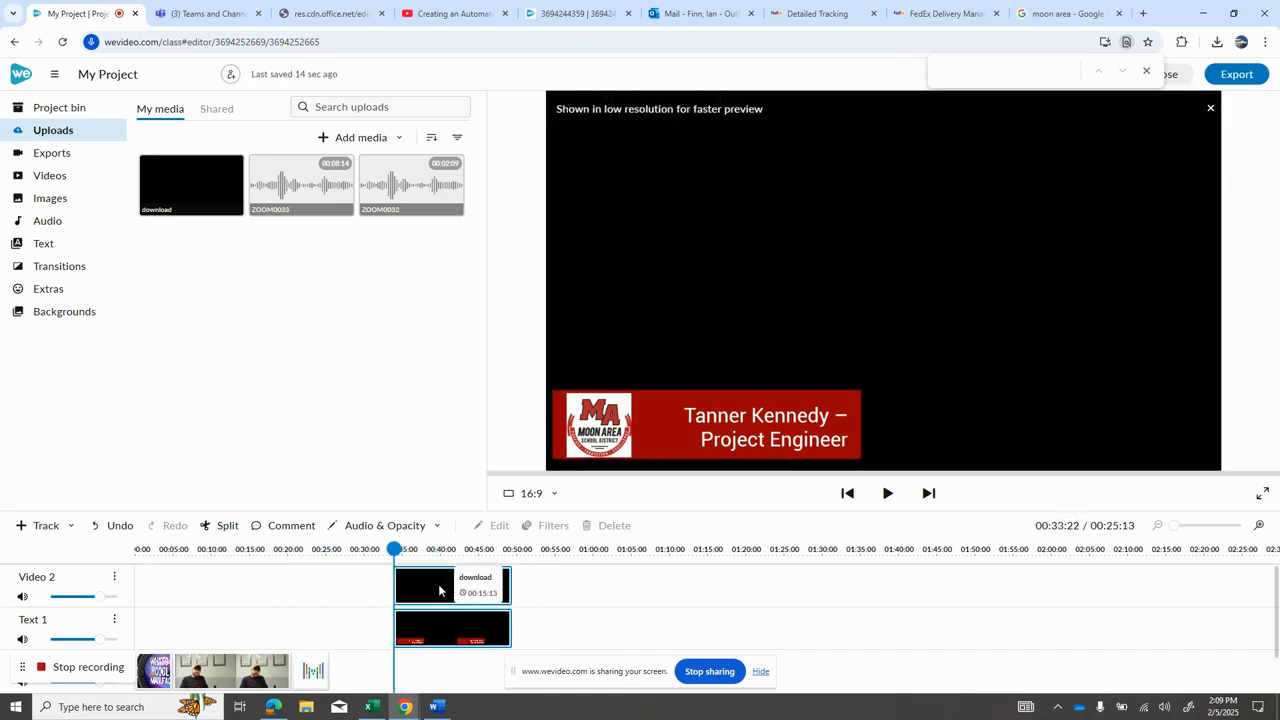
Step: Paste a copy of the logo clip at about 00:56 on the Video 2 track
left_click(414, 588)
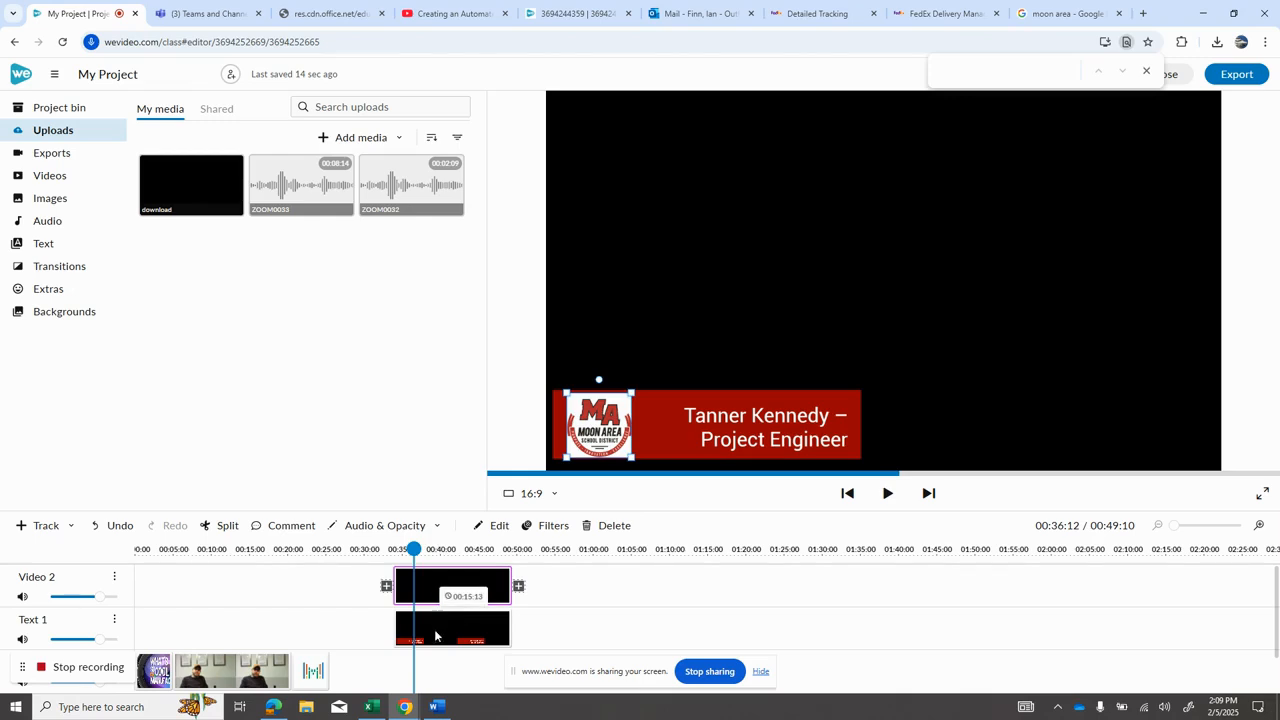
left_click(437, 630)
left_click(407, 591)
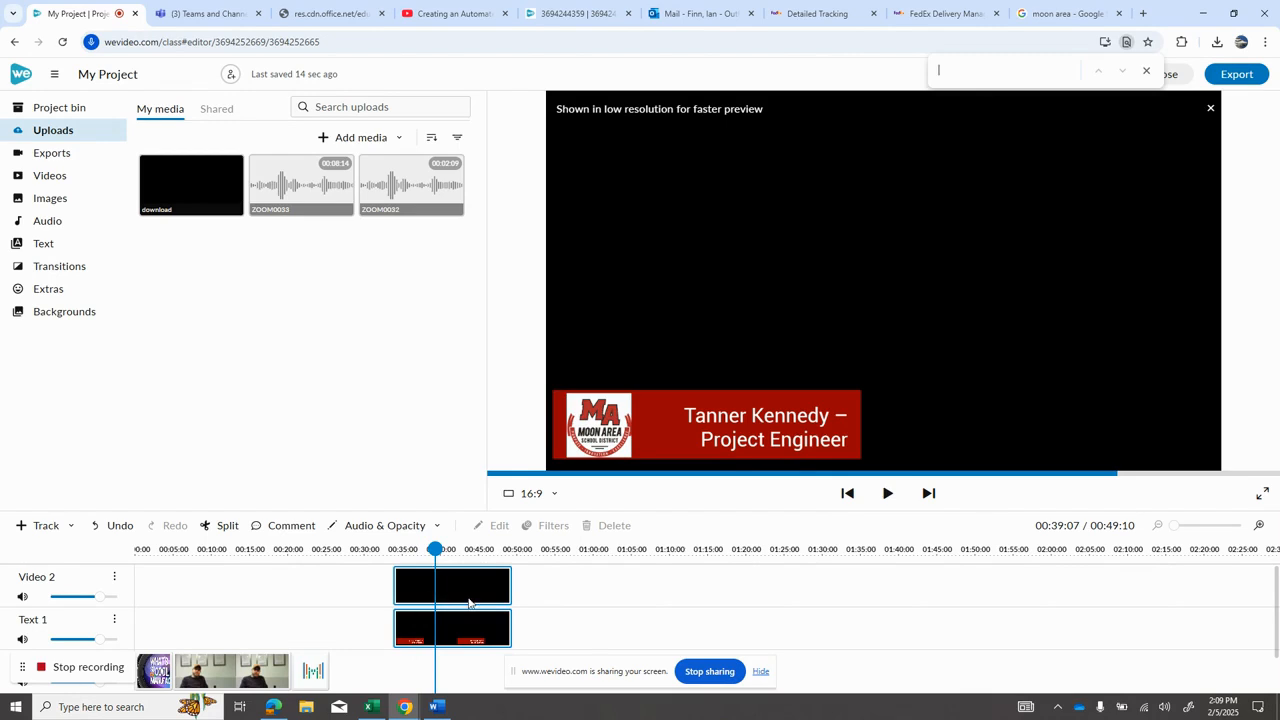
left_click_drag(435, 585, 681, 587)
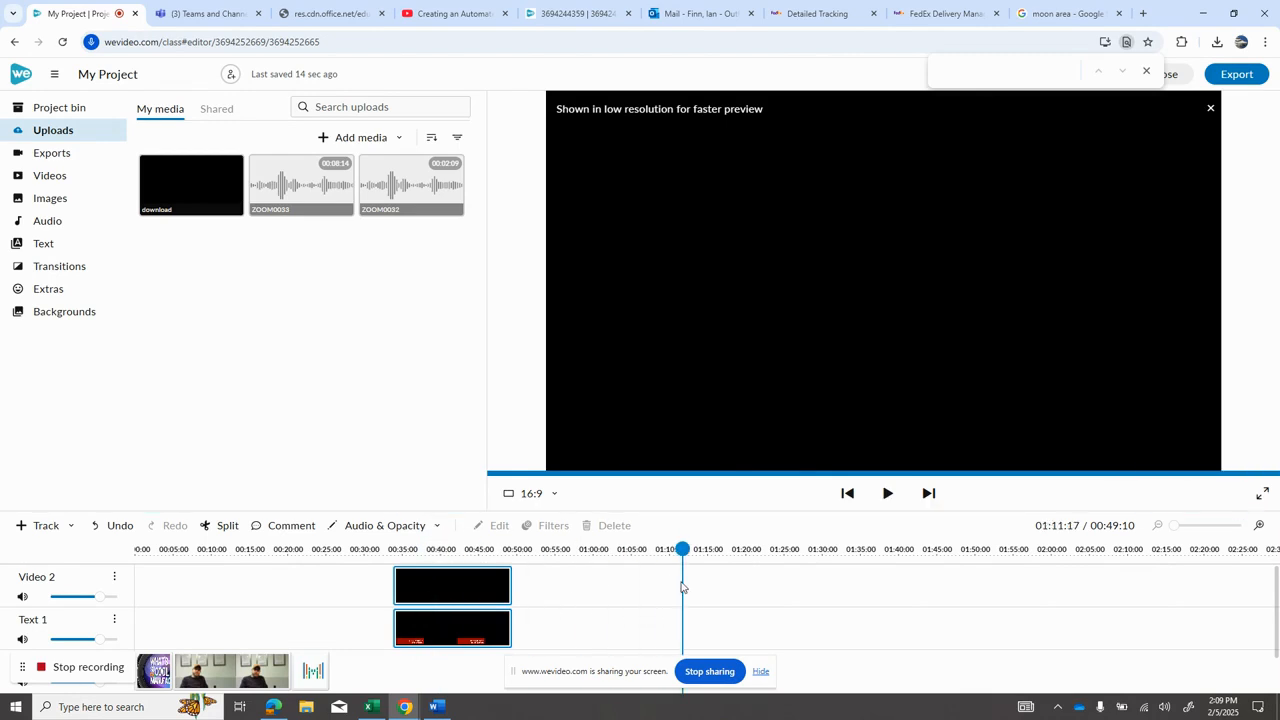
left_click(684, 591)
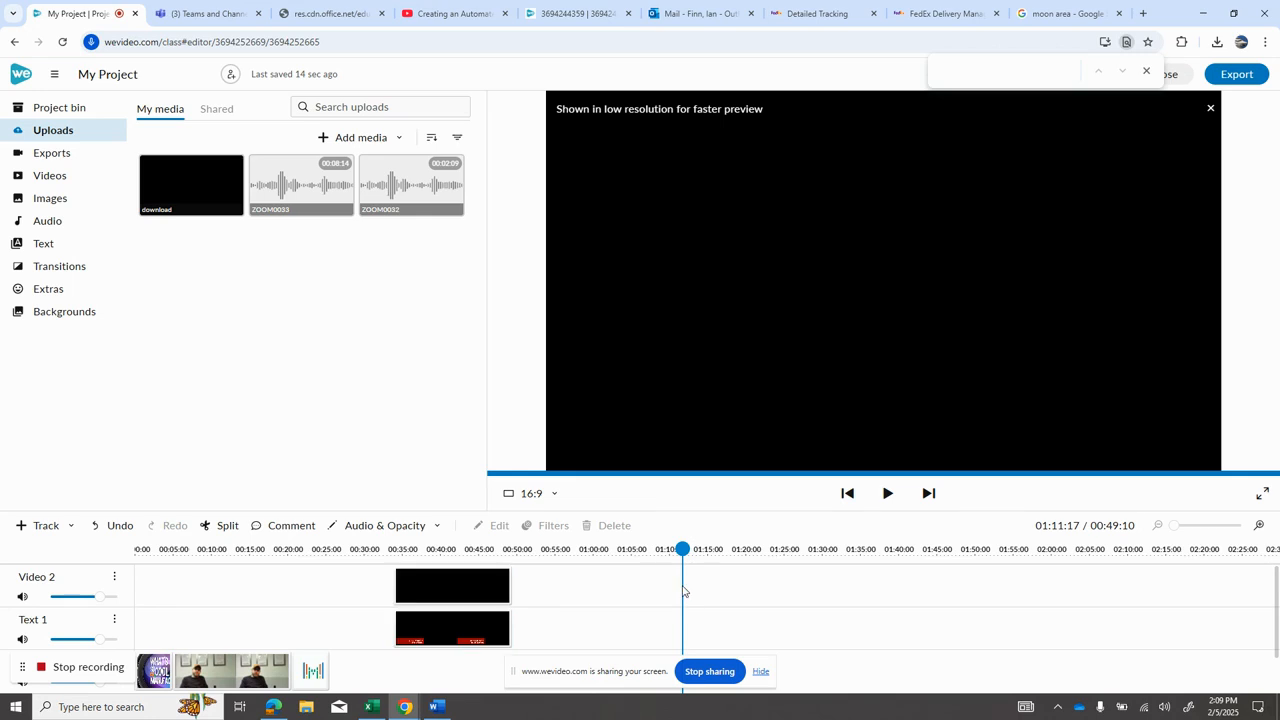
left_click(457, 588)
left_click(441, 624)
left_click(447, 583)
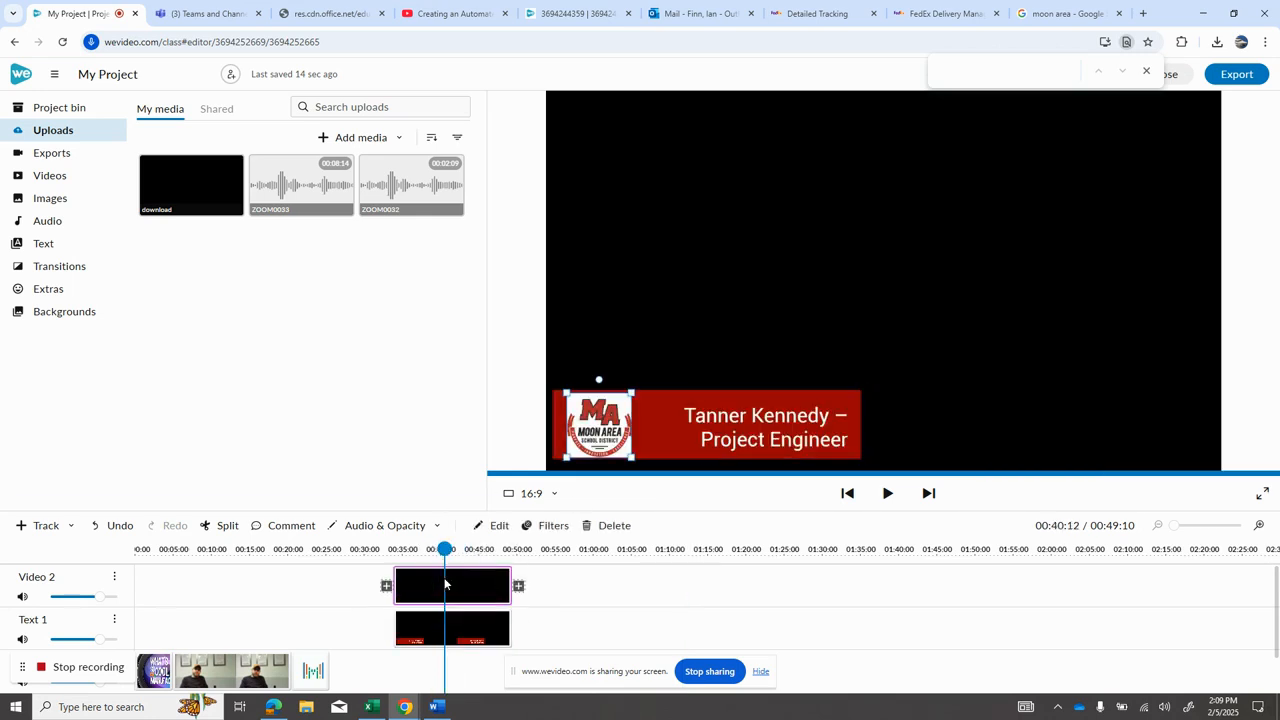
key("ctrl+v")
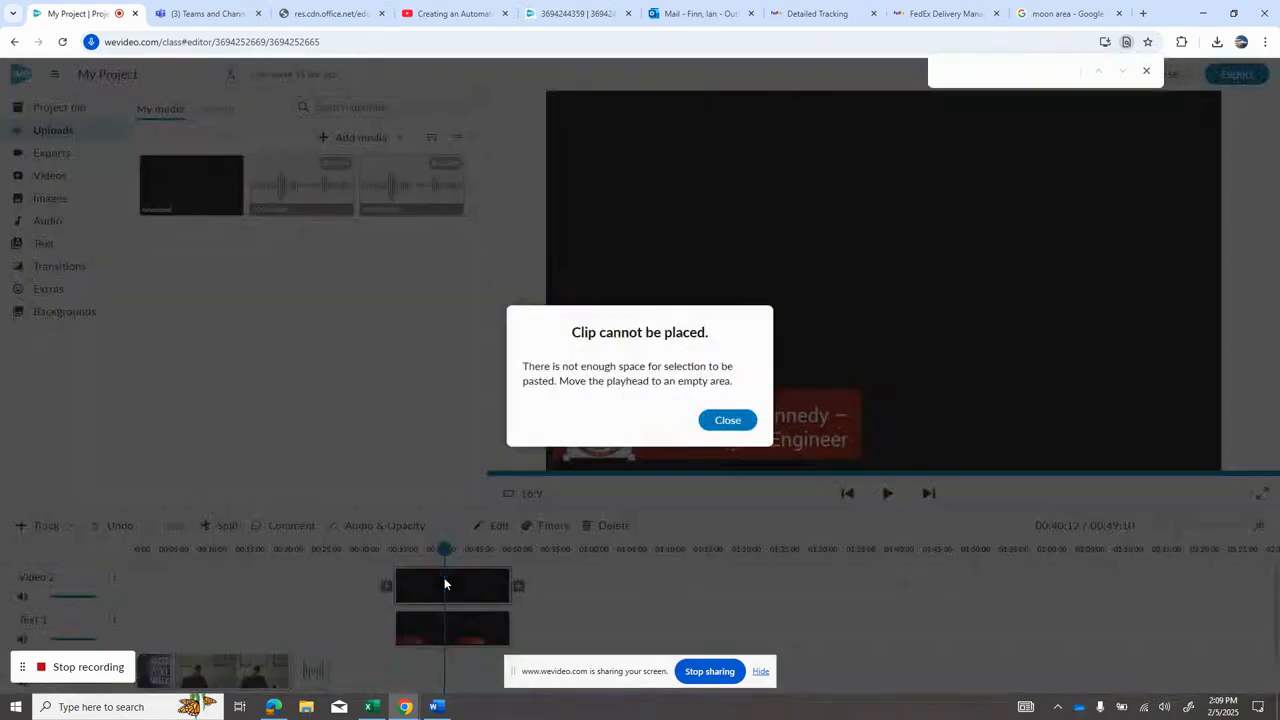
left_click(722, 424)
left_click(570, 600)
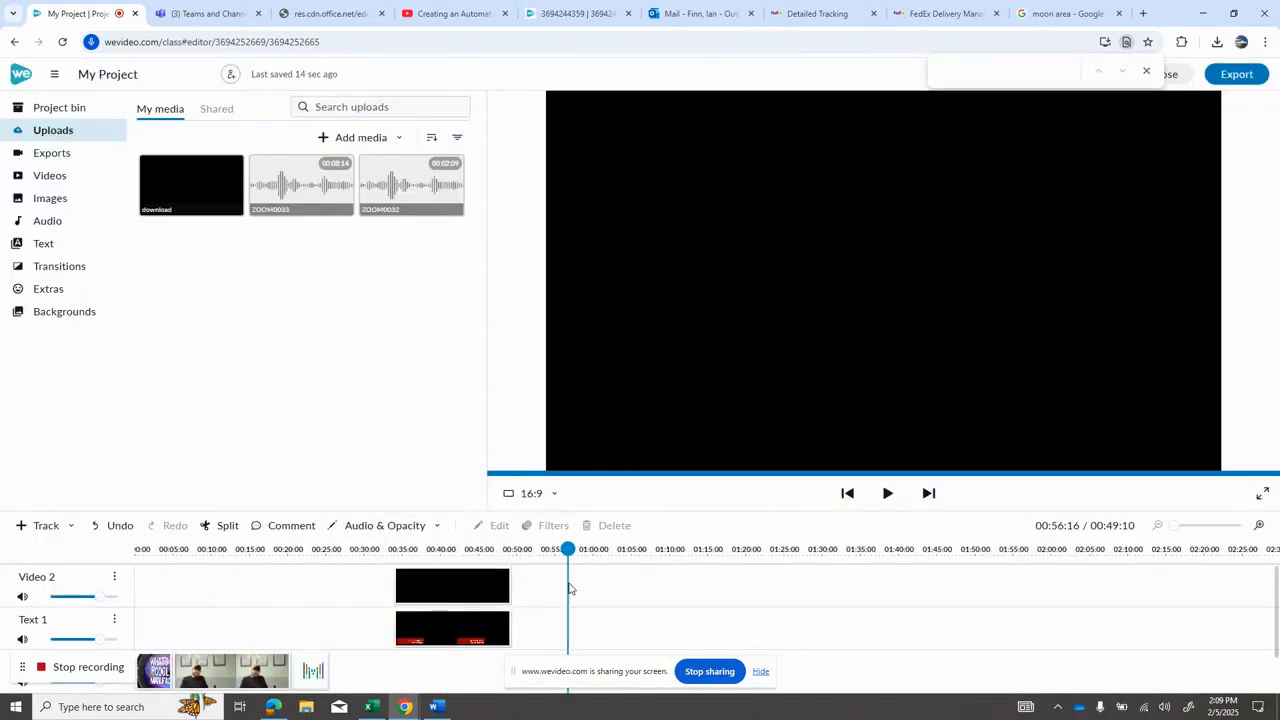
key("ctrl+v")
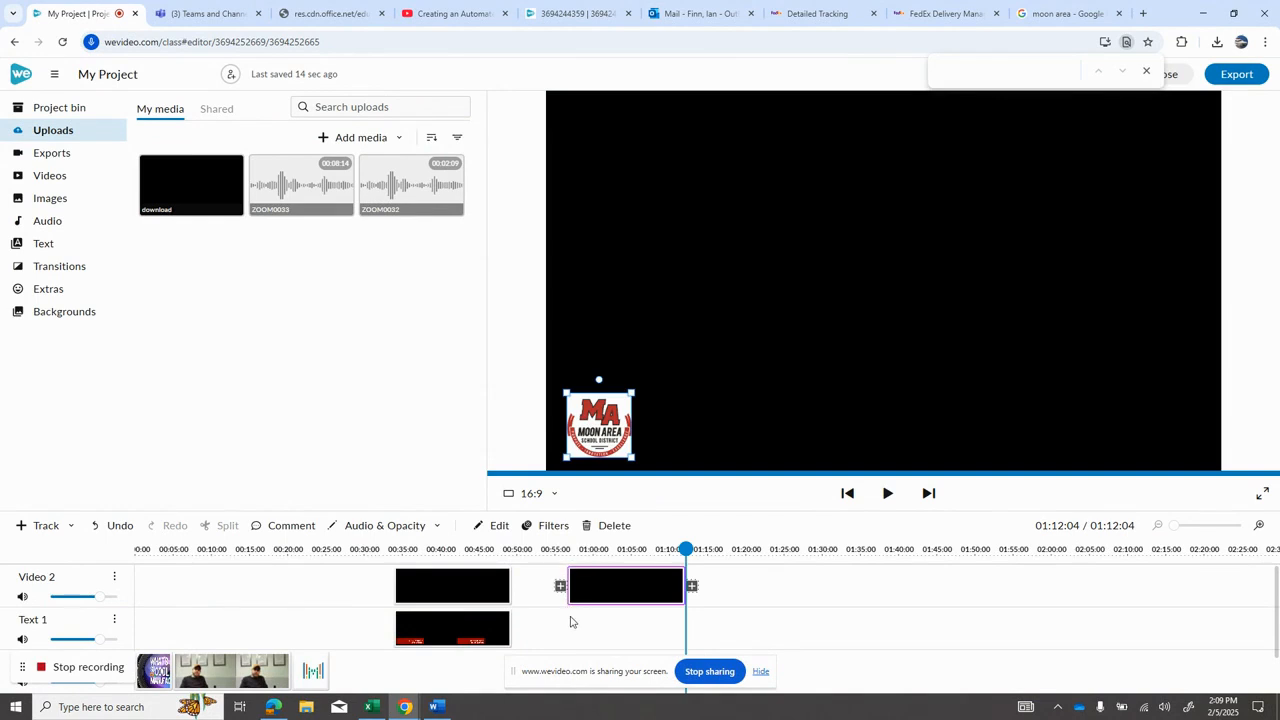
Step: Paste a copy of the caption clip at about 00:56 on the Text 1 track, below the copied logo
left_click(570, 622)
left_click(421, 631)
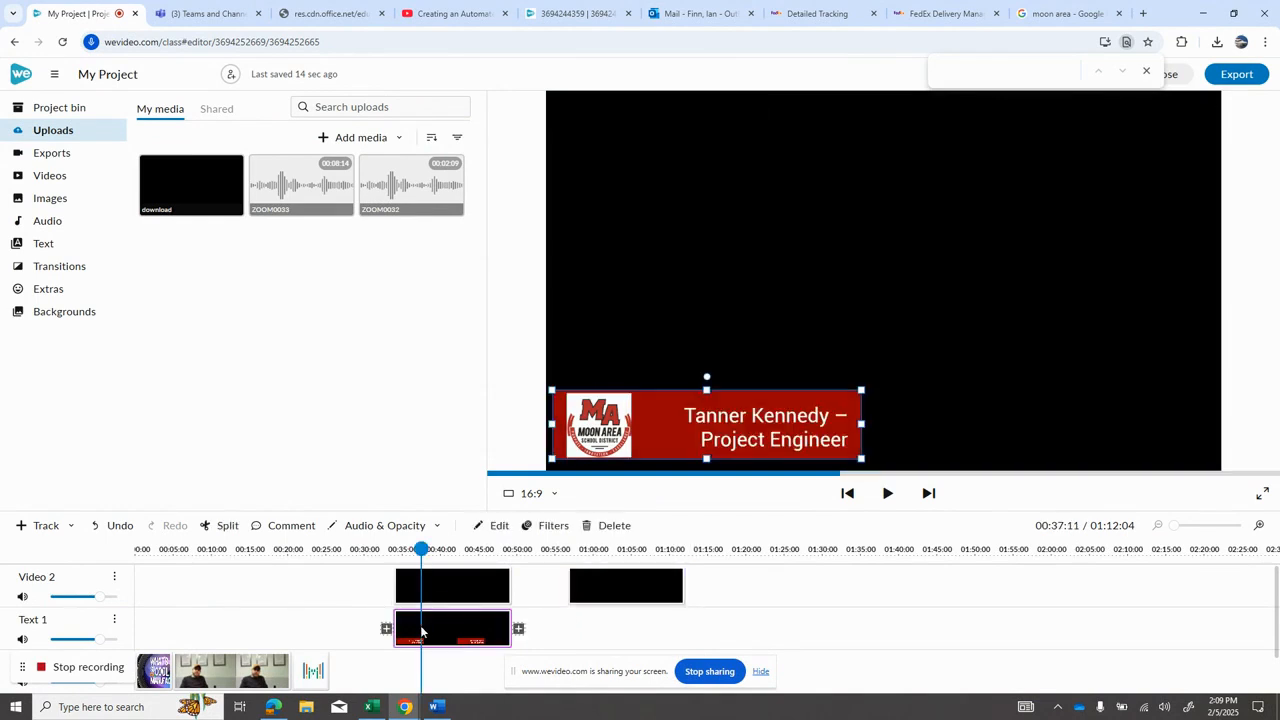
left_click(577, 632)
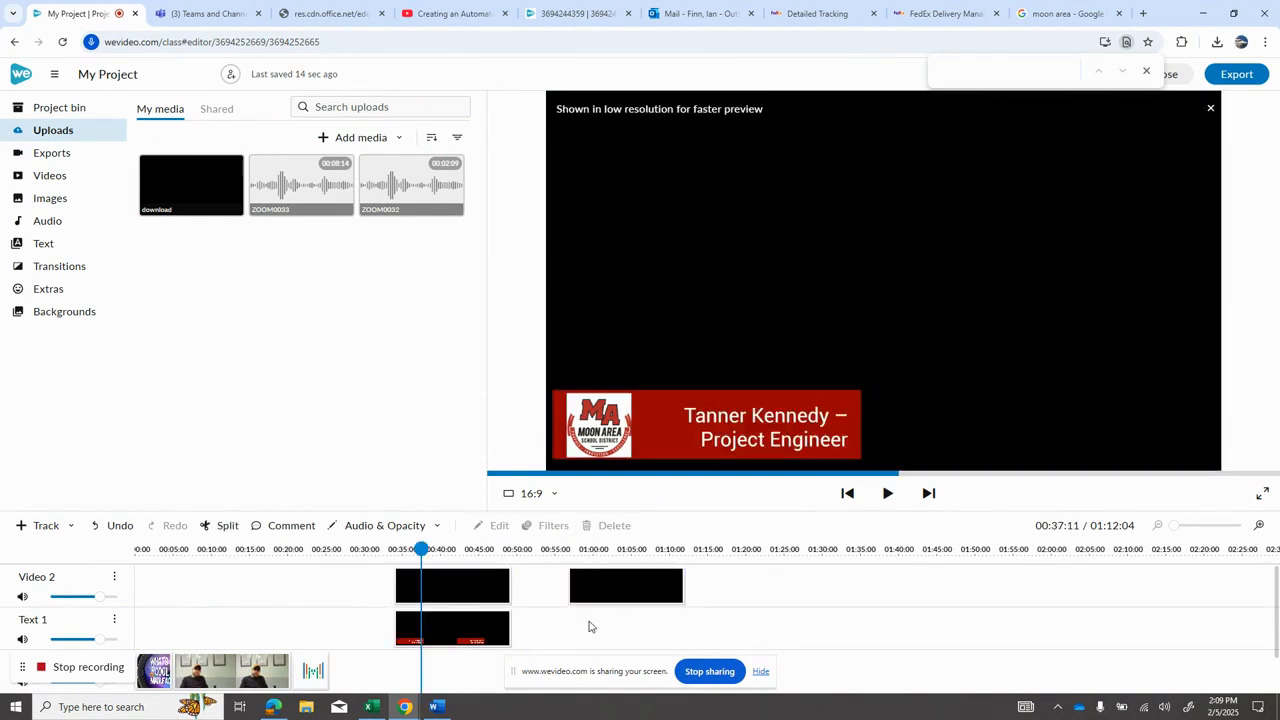
key("ctrl+v")
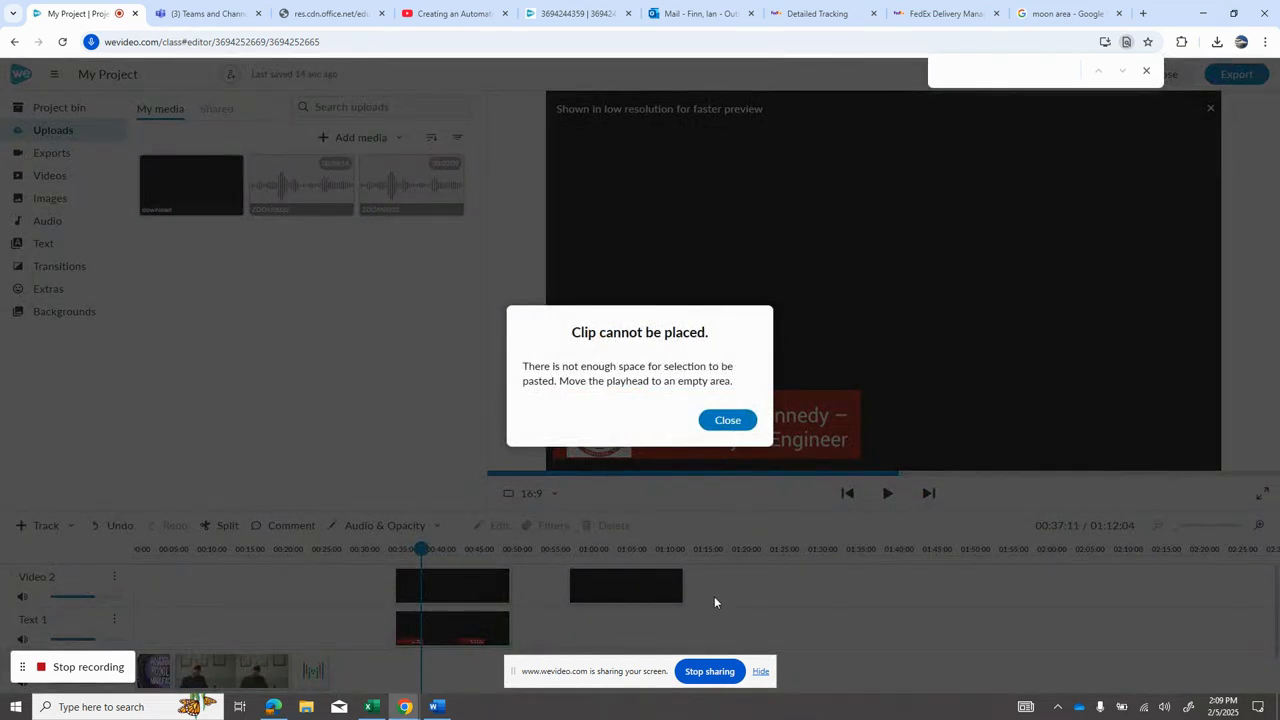
left_click(731, 420)
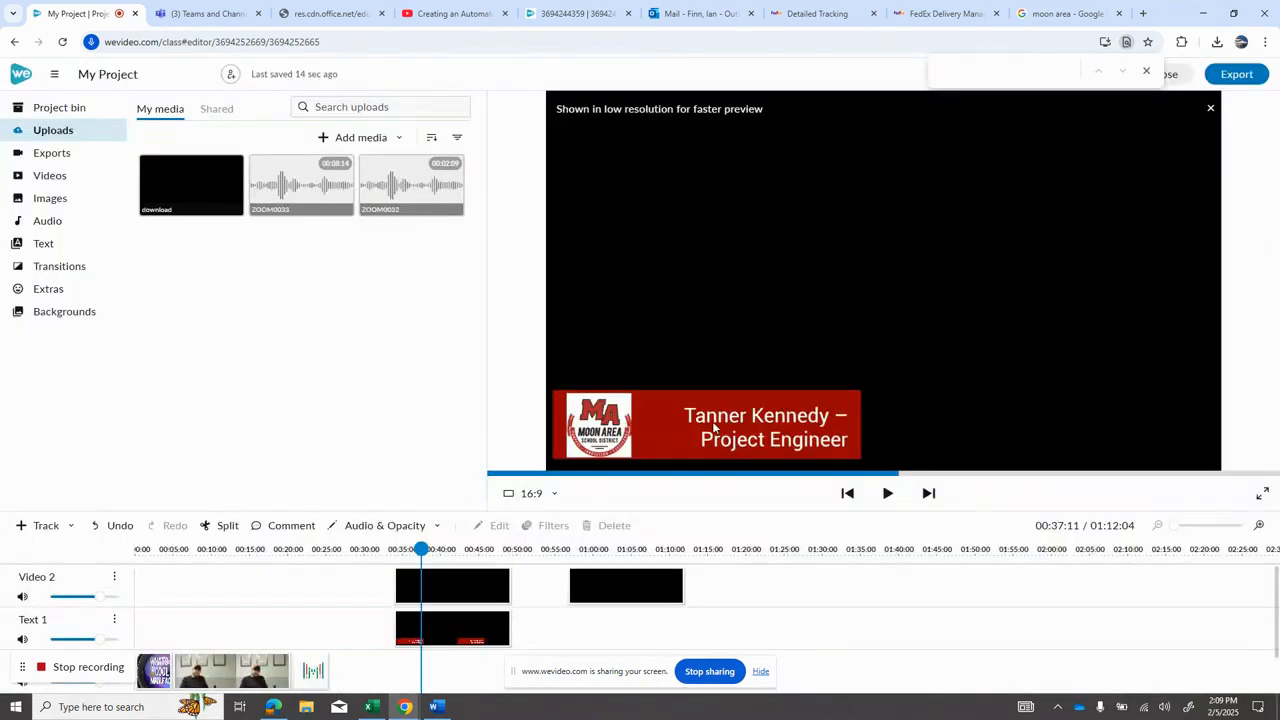
left_click_drag(421, 628, 610, 630)
key("ctrl+v")
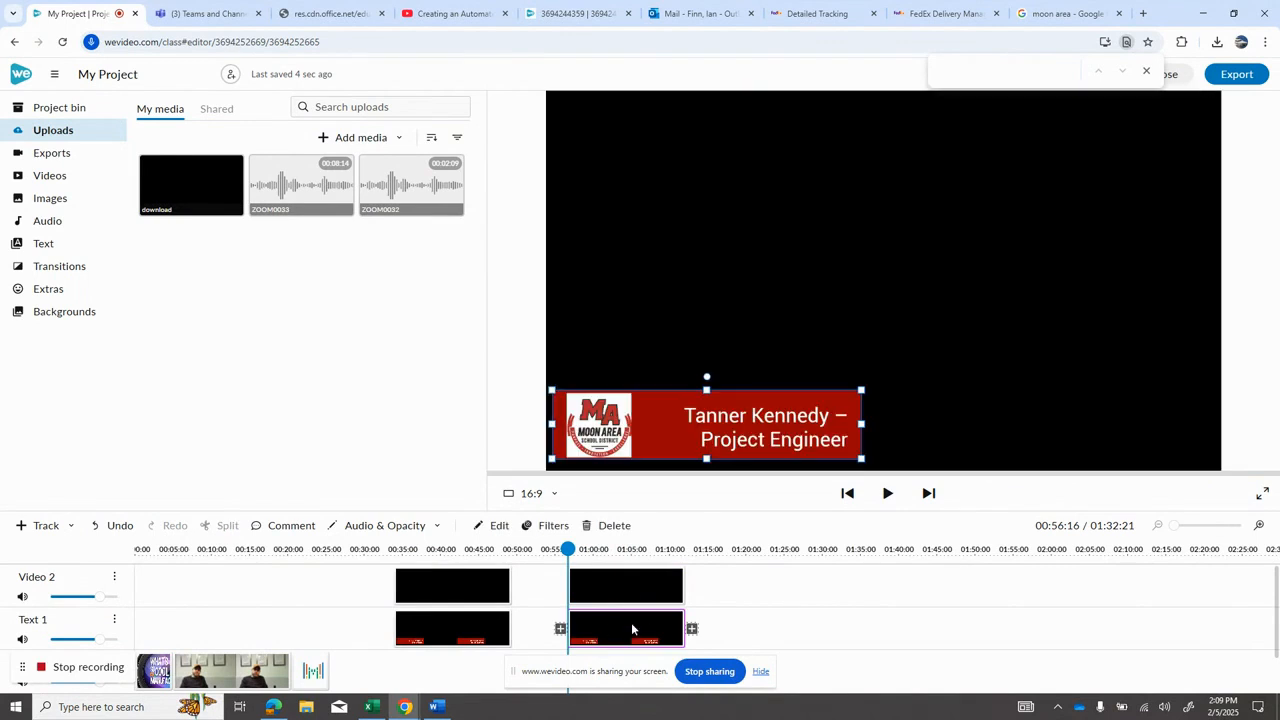
Step: Edit the copied caption text, replacing the speaker's name with the teacher's name and the title with "Awesome Teacher"
double_click(631, 629)
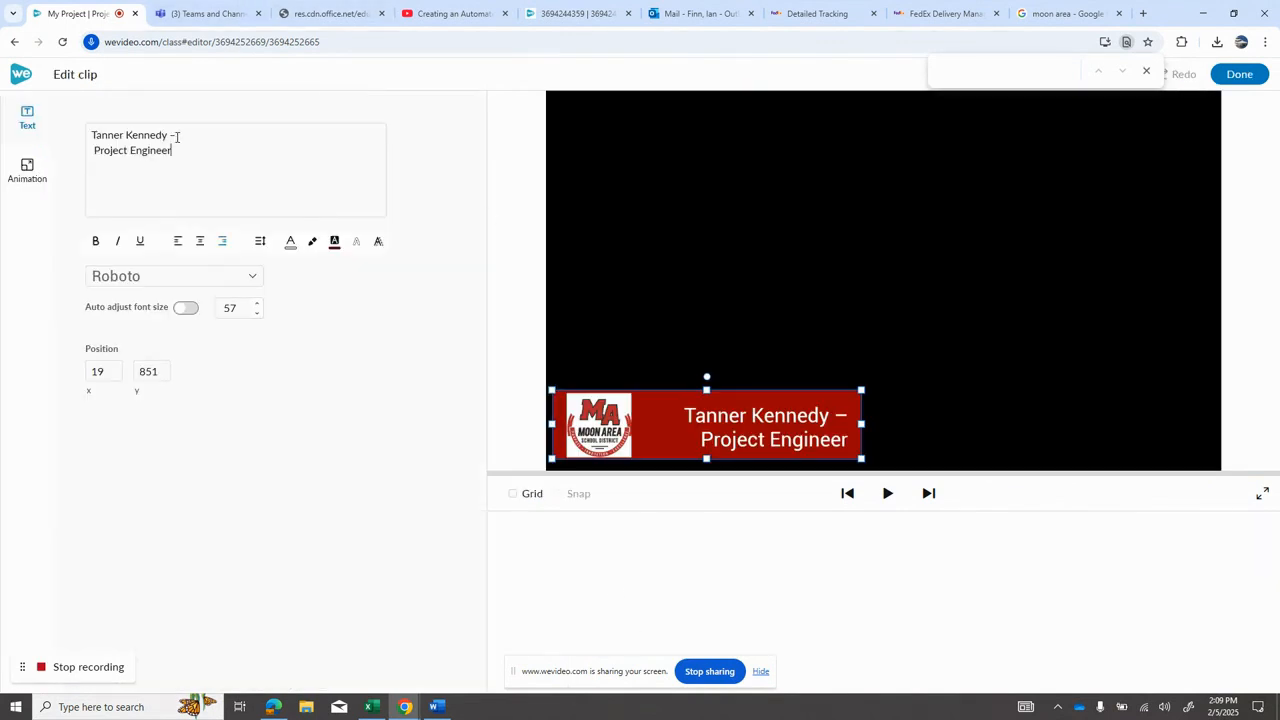
left_click_drag(170, 135, 91, 140)
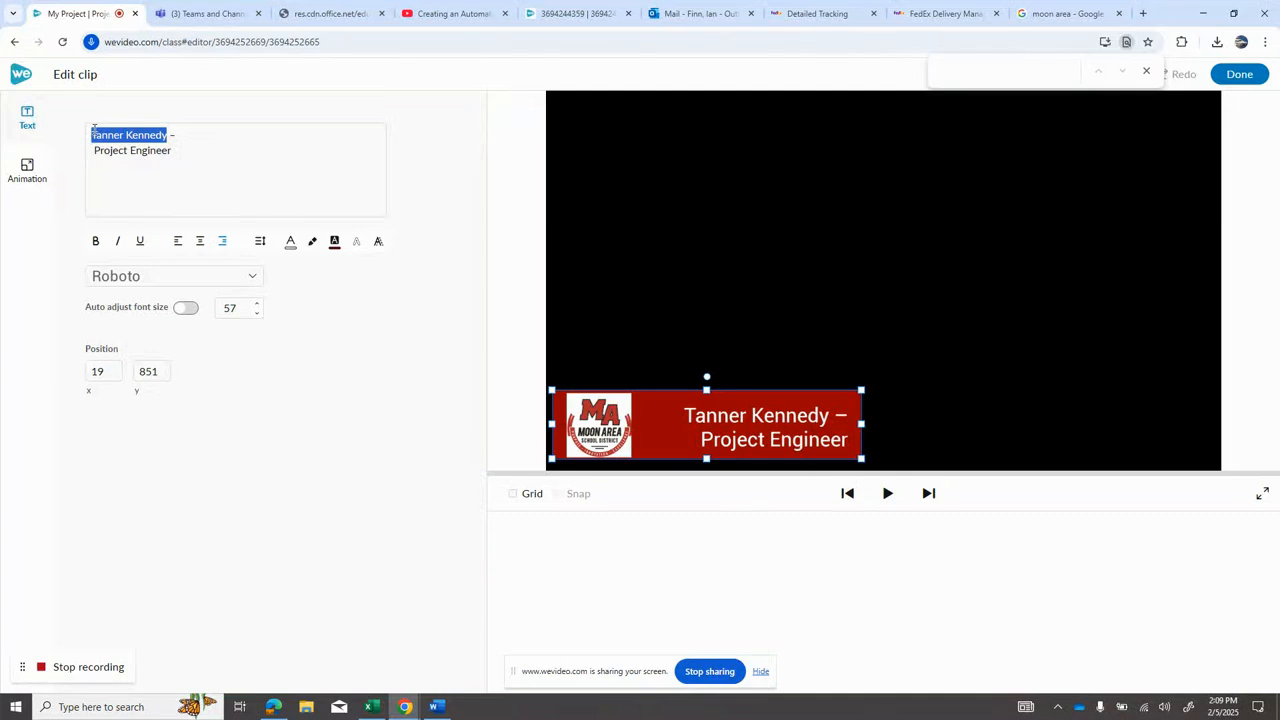
type("Mr. Finn")
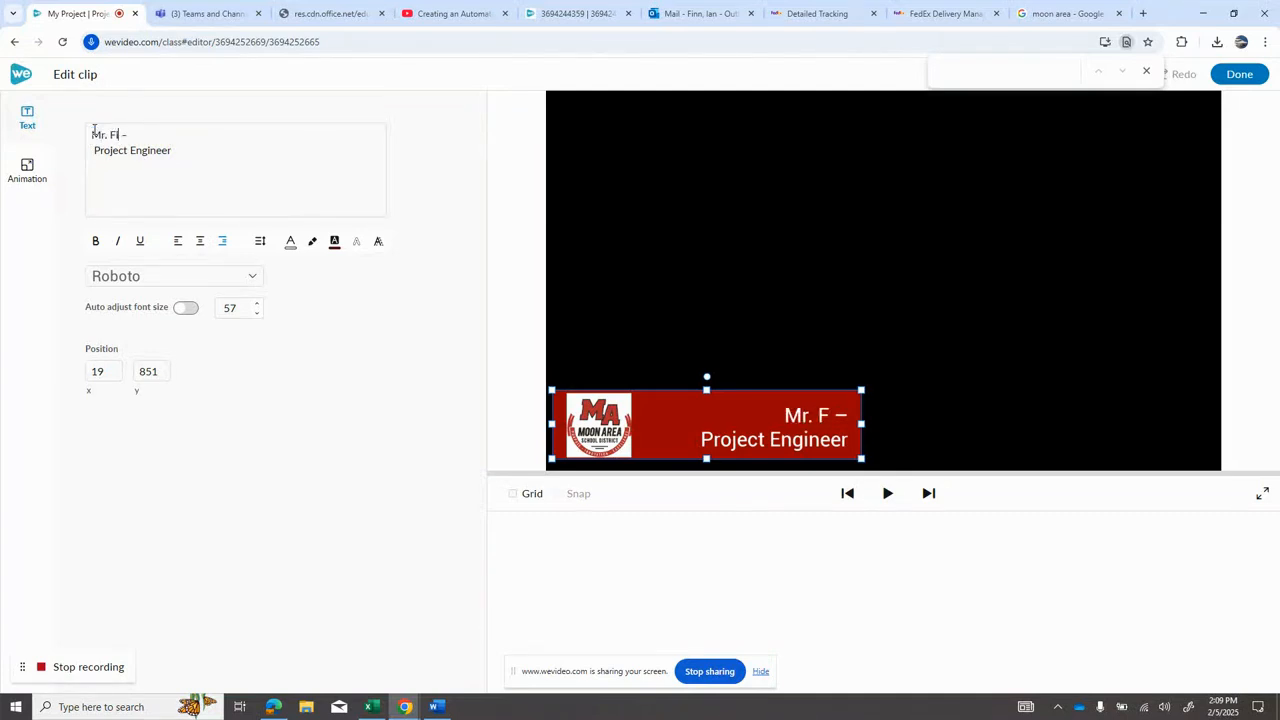
left_click_drag(176, 152, 96, 162)
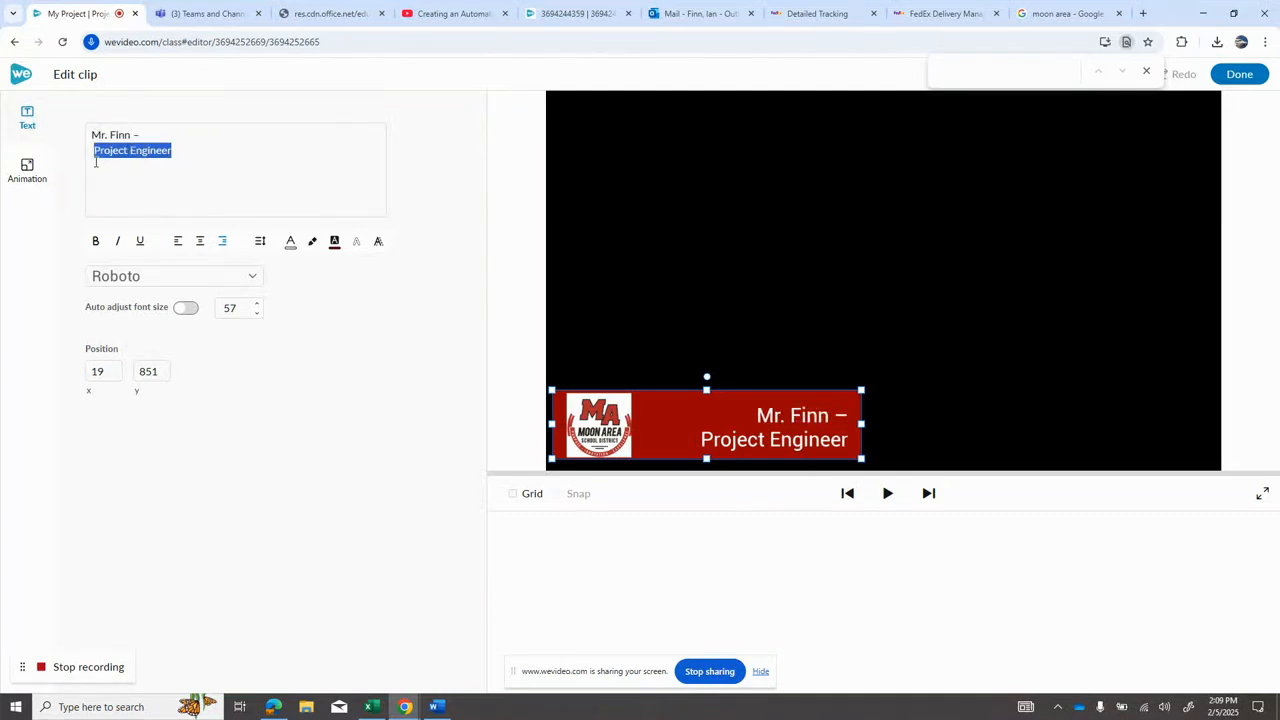
type("Awes")
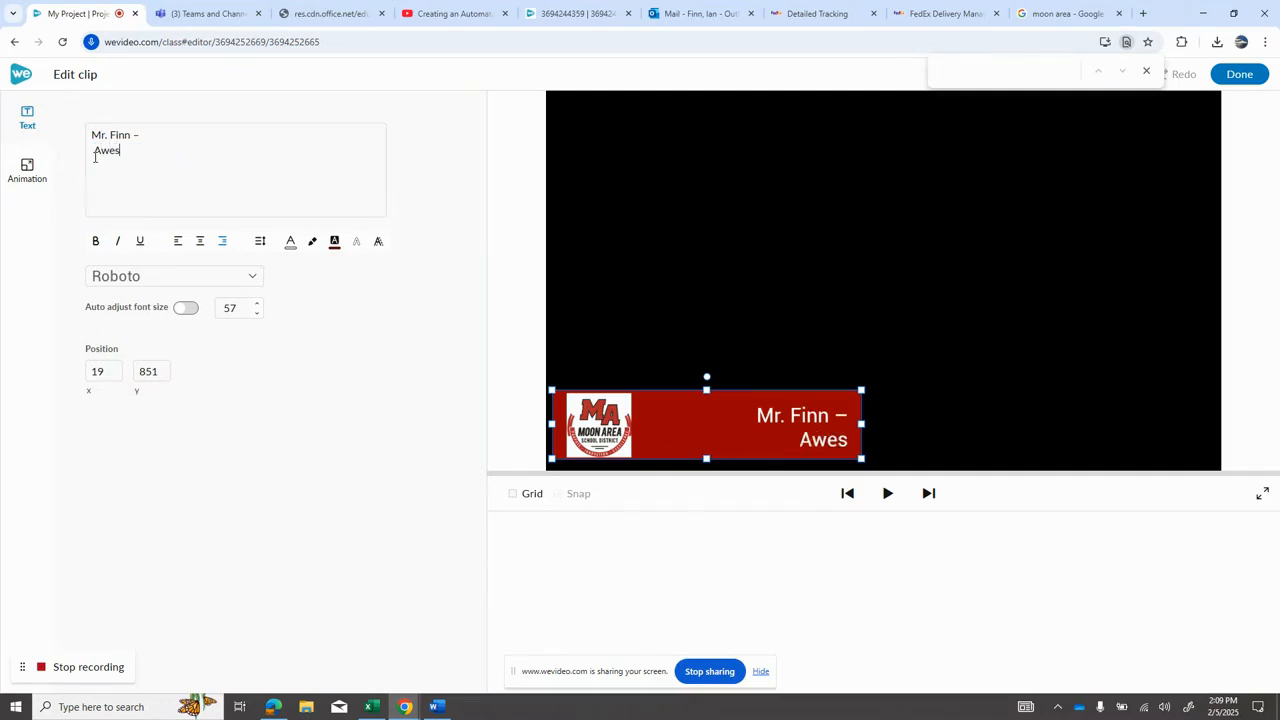
type("ome Teacher")
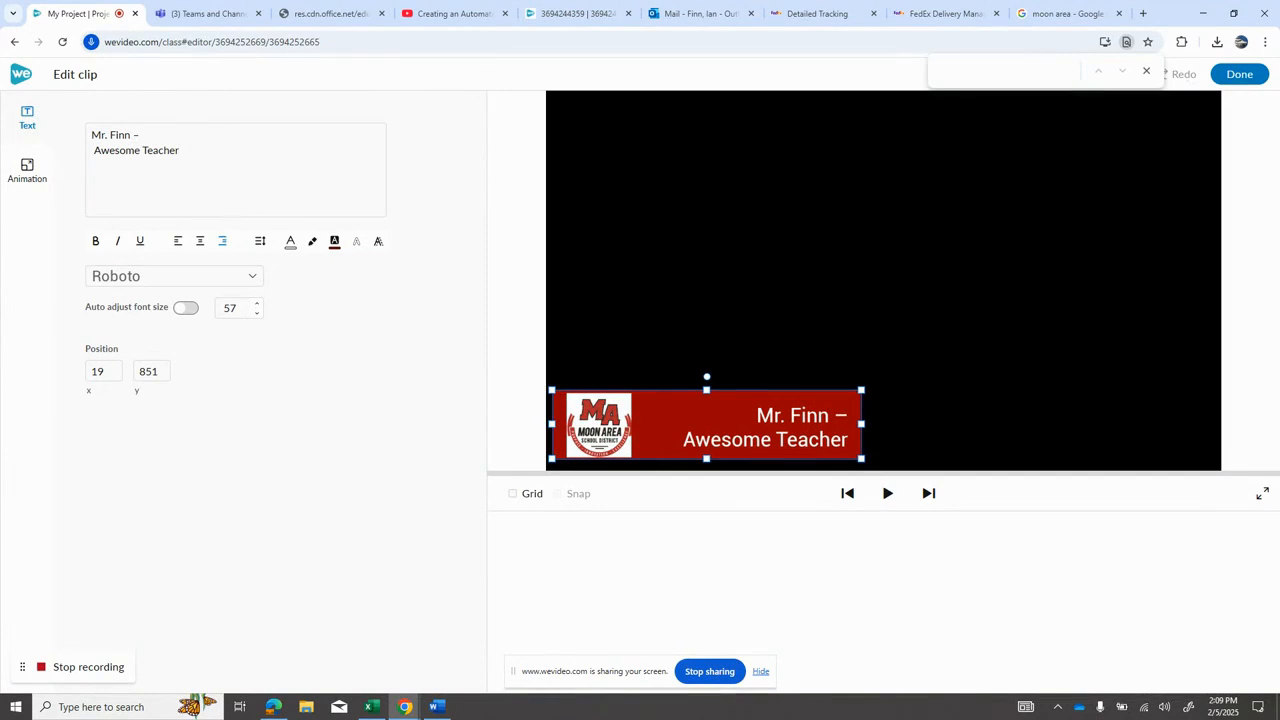
left_click(1239, 74)
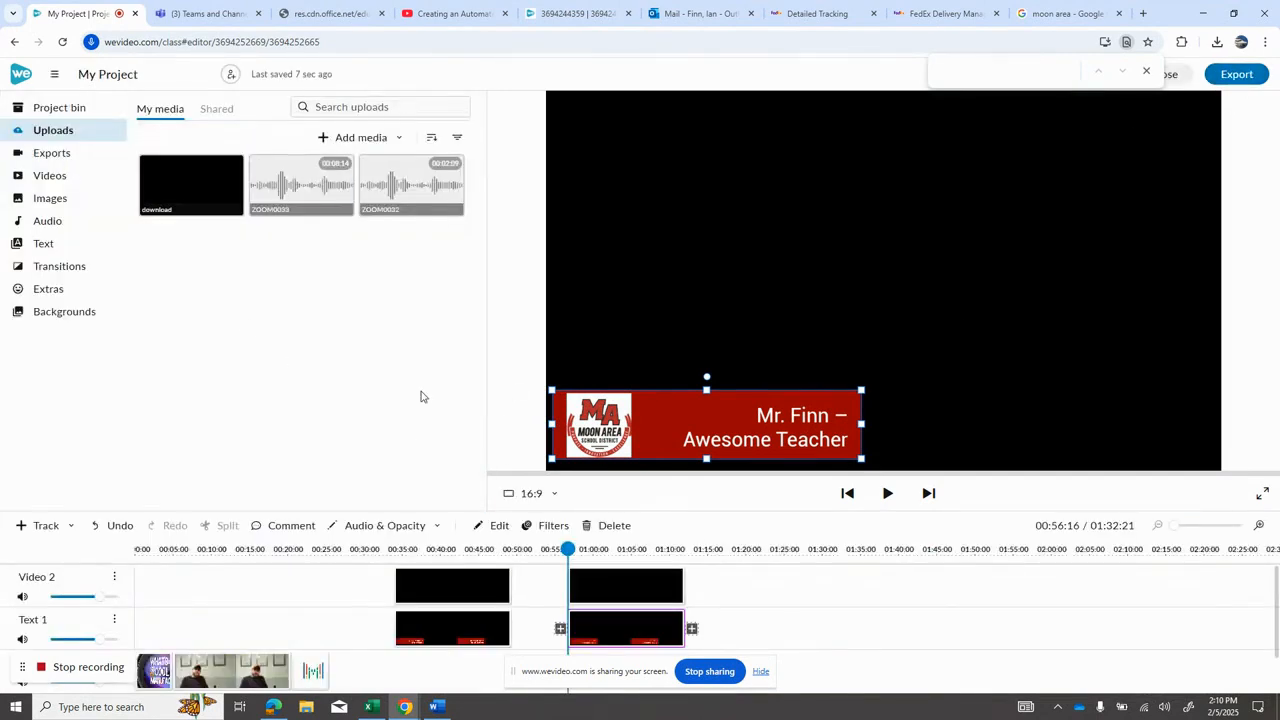